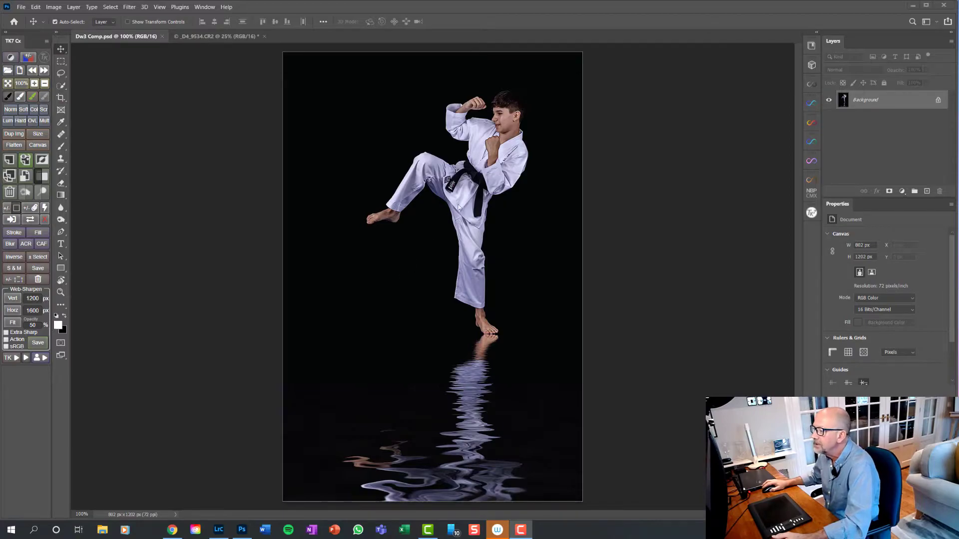
Switch to the _D4_9534.CR2 photo and select the karate figure automatically with Select Subject
left_click(203, 37)
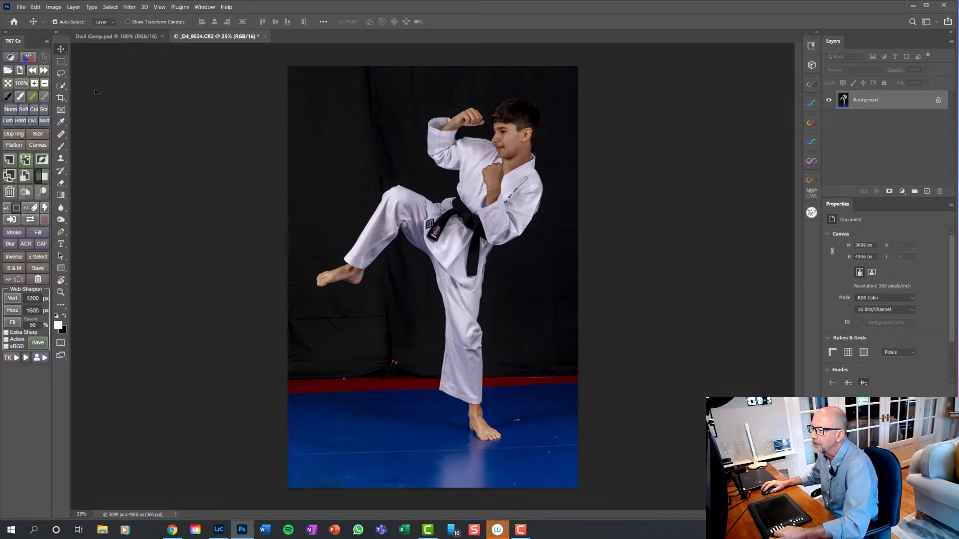
left_click(61, 86)
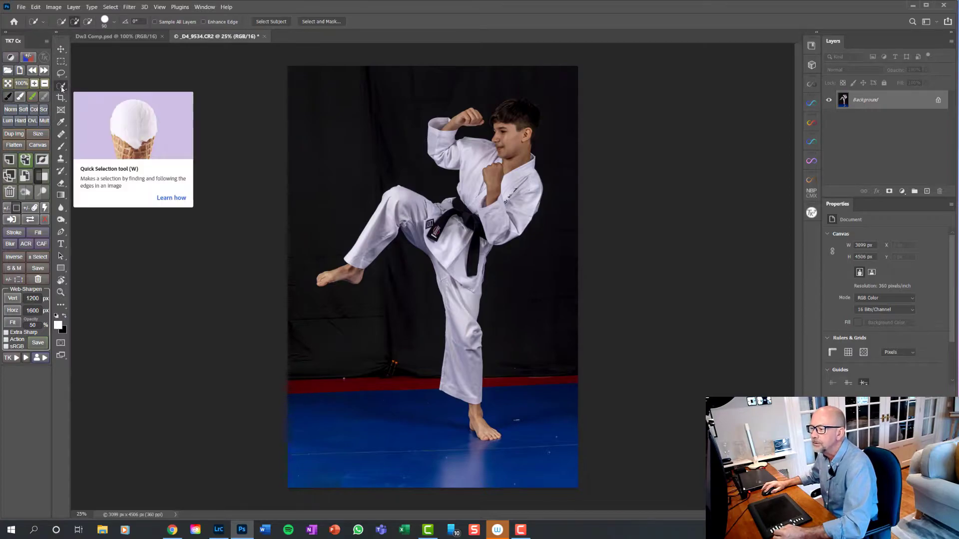
right_click(62, 89)
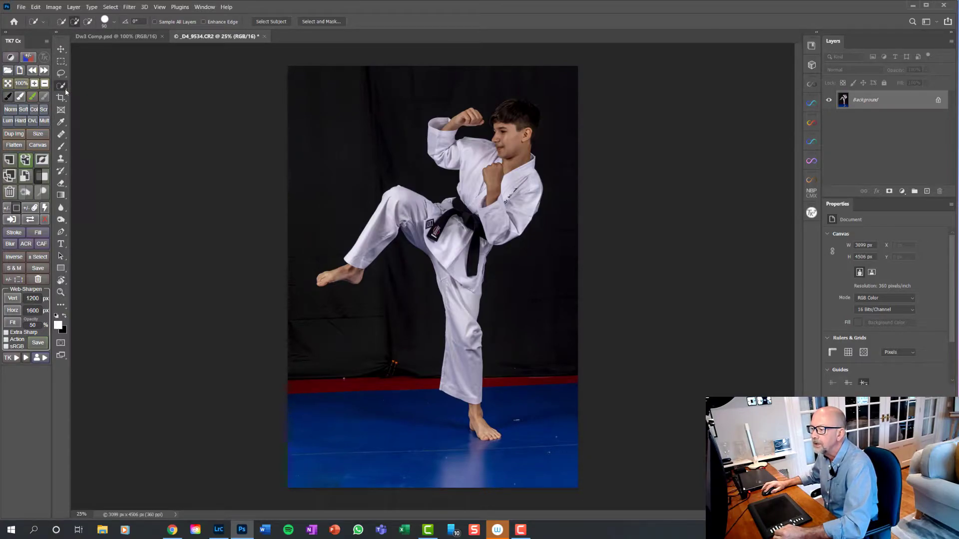
left_click(104, 95)
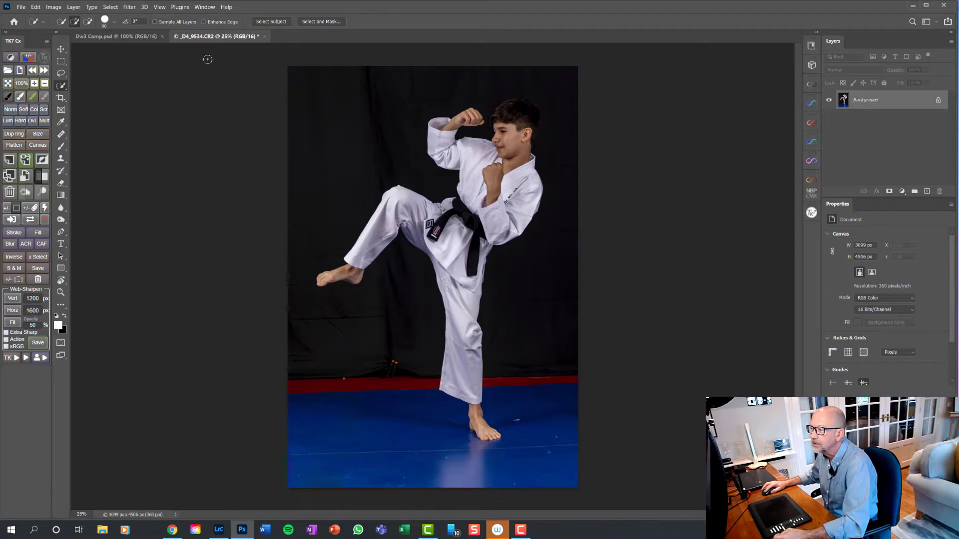
left_click(268, 23)
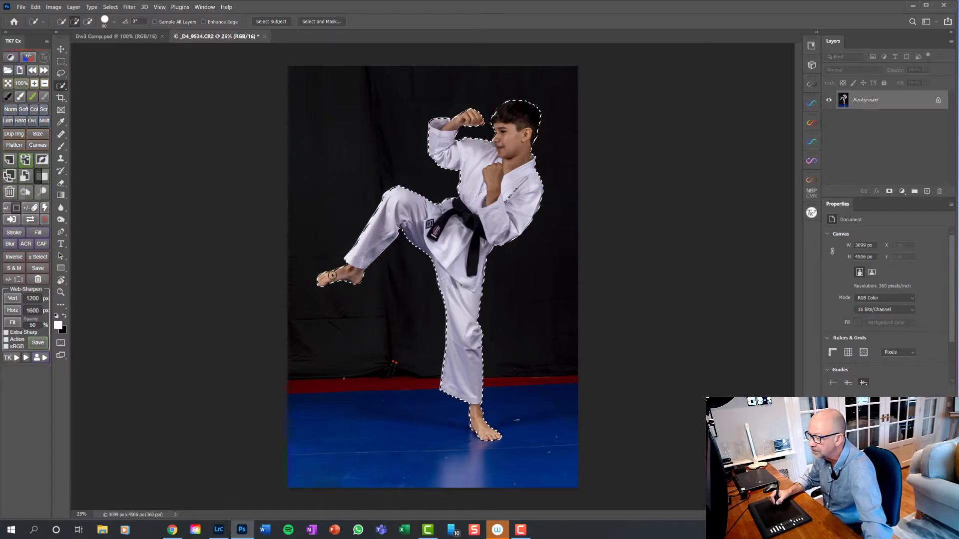
Clean up the selection edge where the raised foot meets the trouser hem, using a small Quick Selection brush in subtract mode
key("z")
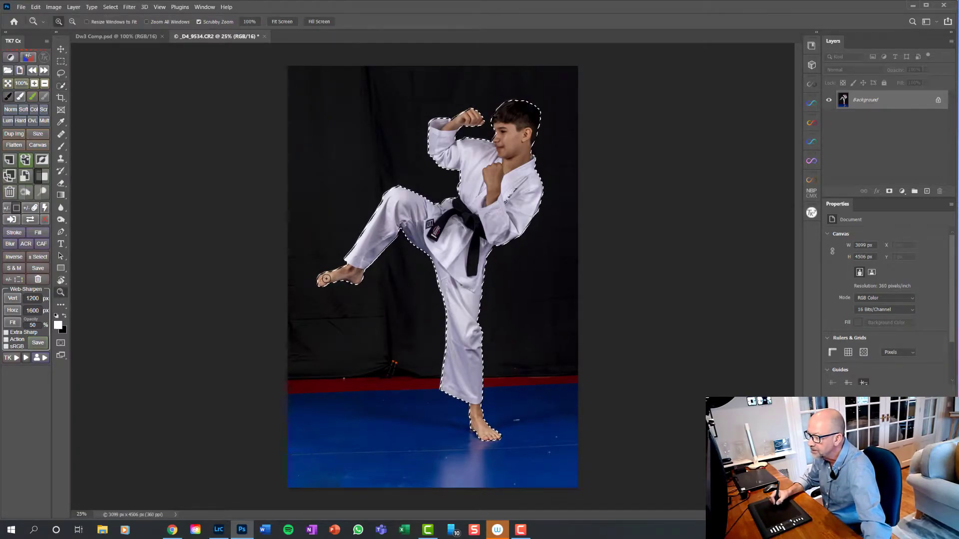
left_click_drag(324, 281, 300, 273)
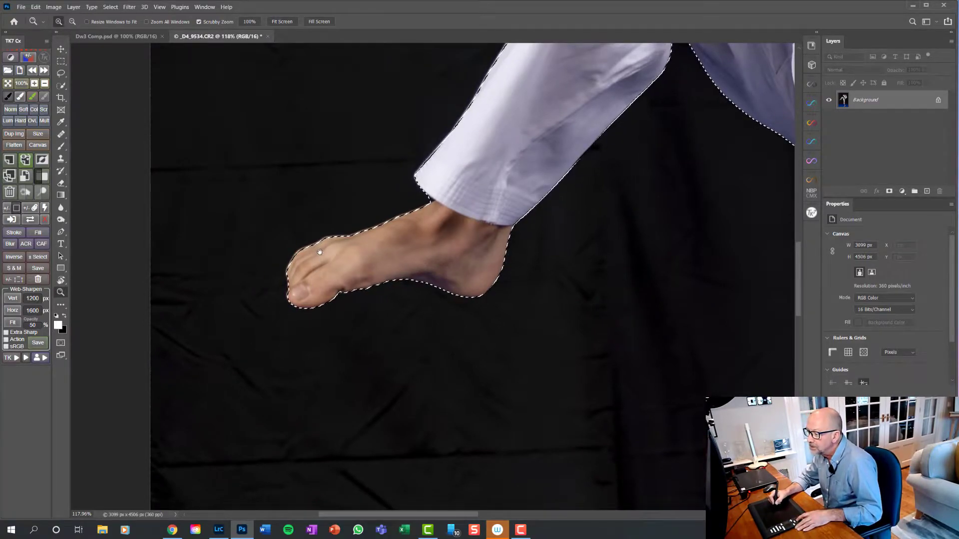
left_click_drag(337, 258, 308, 310)
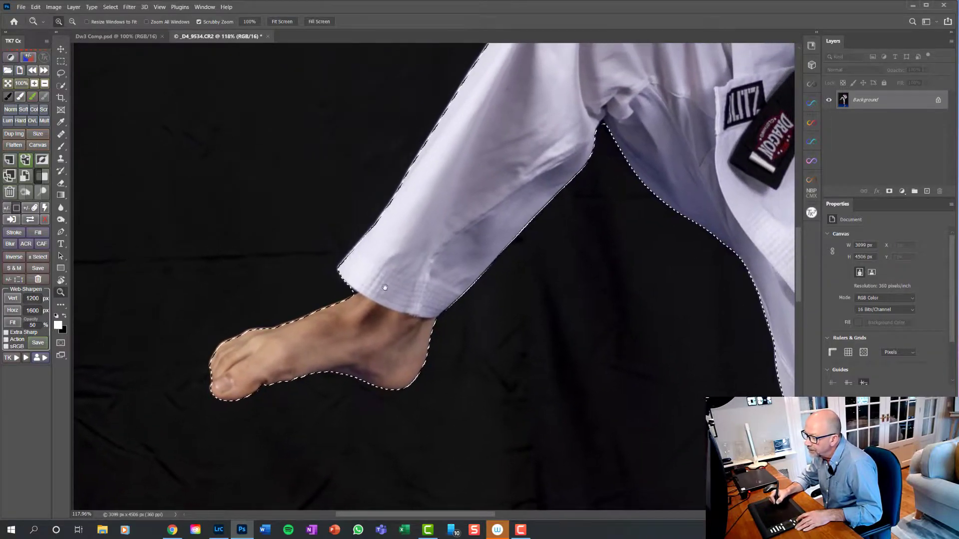
left_click_drag(411, 259, 411, 288)
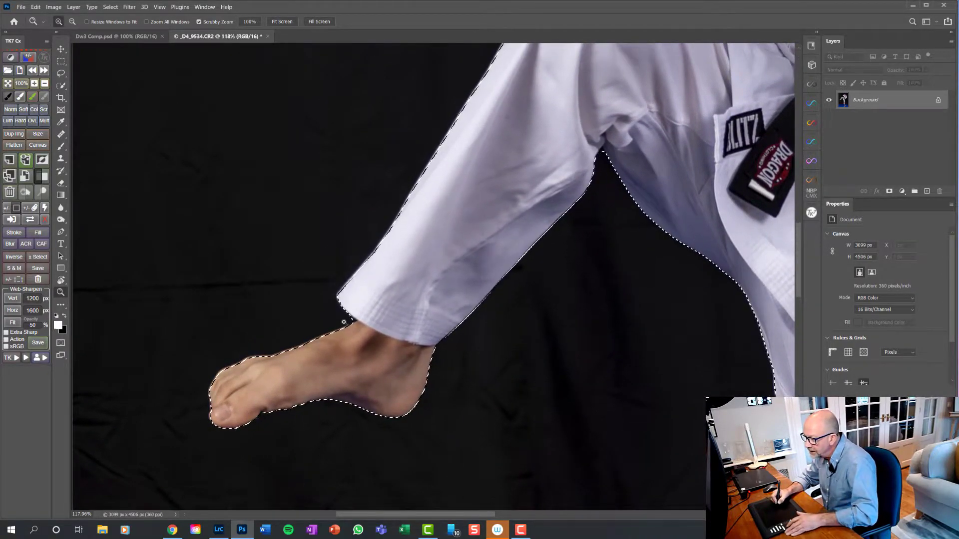
left_click(62, 87)
left_click(99, 95)
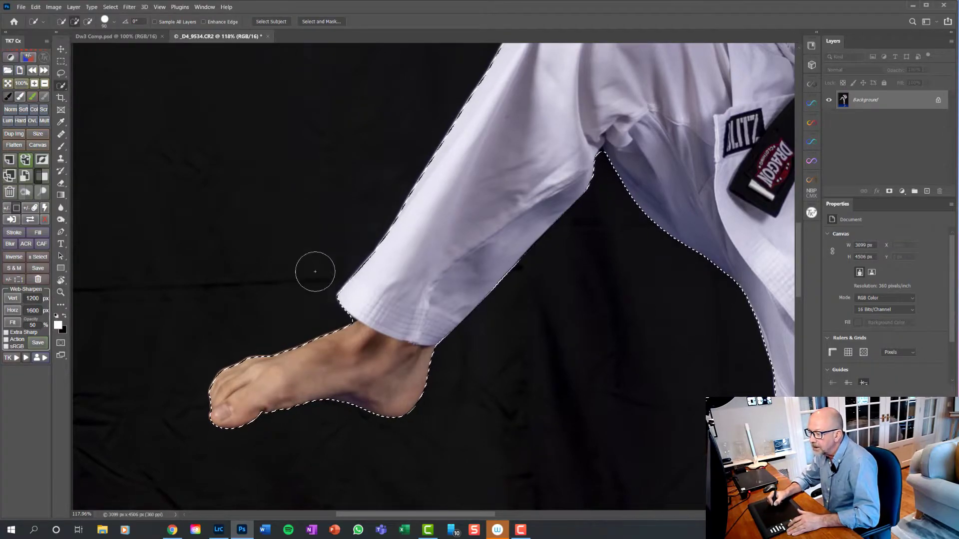
key("bracketleft")
key("bracketleft")
key("bracketleft")
key("bracketleft")
key("bracketleft")
key("bracketleft")
key("bracketleft")
key("bracketleft")
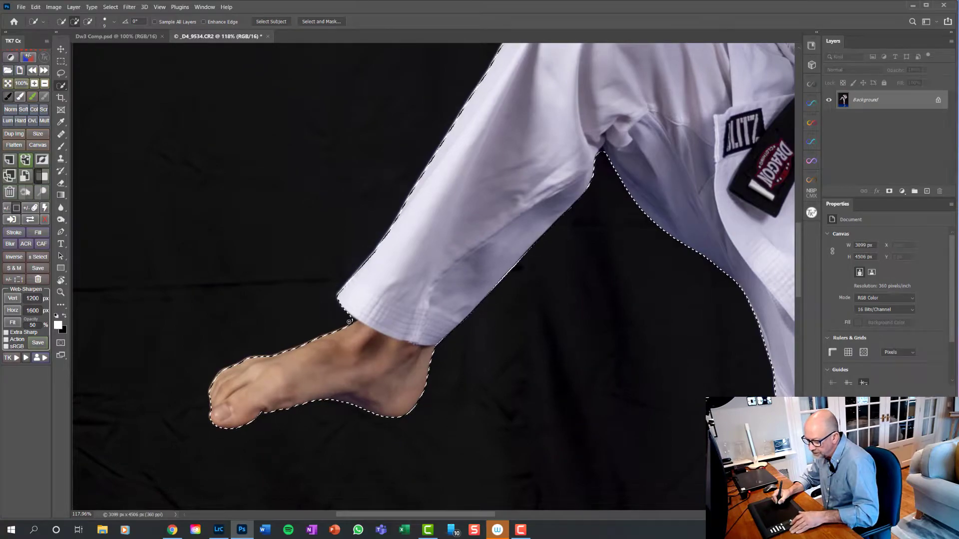
key("alt")
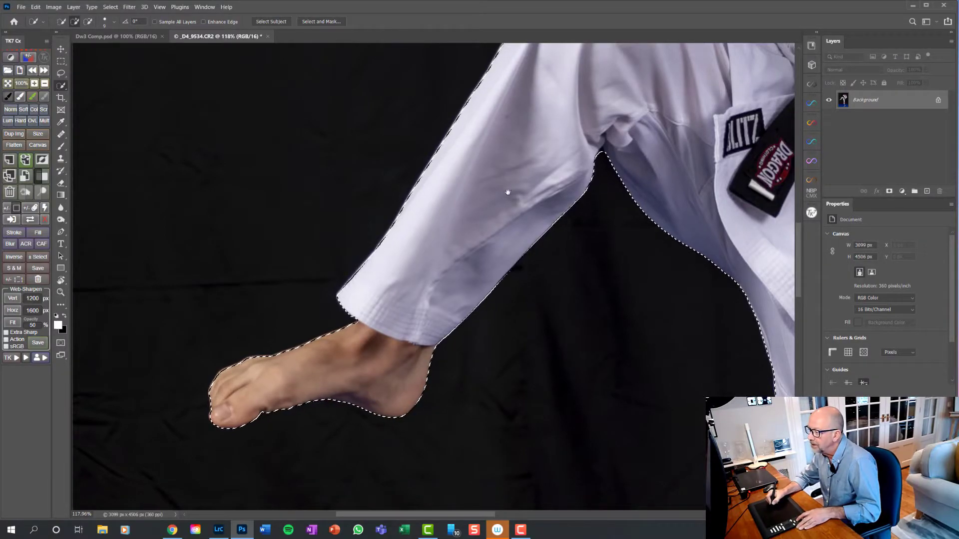
Examine the selection edge around the knee, arms, head and belt, and down the standing leg to the foot
left_click_drag(495, 233, 474, 295)
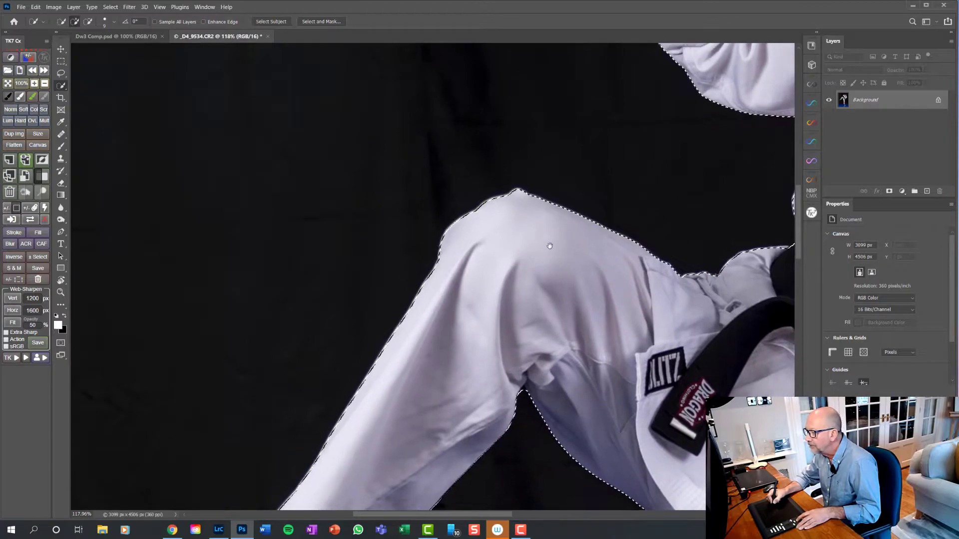
left_click_drag(567, 253, 385, 319)
left_click_drag(648, 272, 644, 334)
left_click_drag(542, 227, 411, 323)
left_click_drag(565, 332, 389, 320)
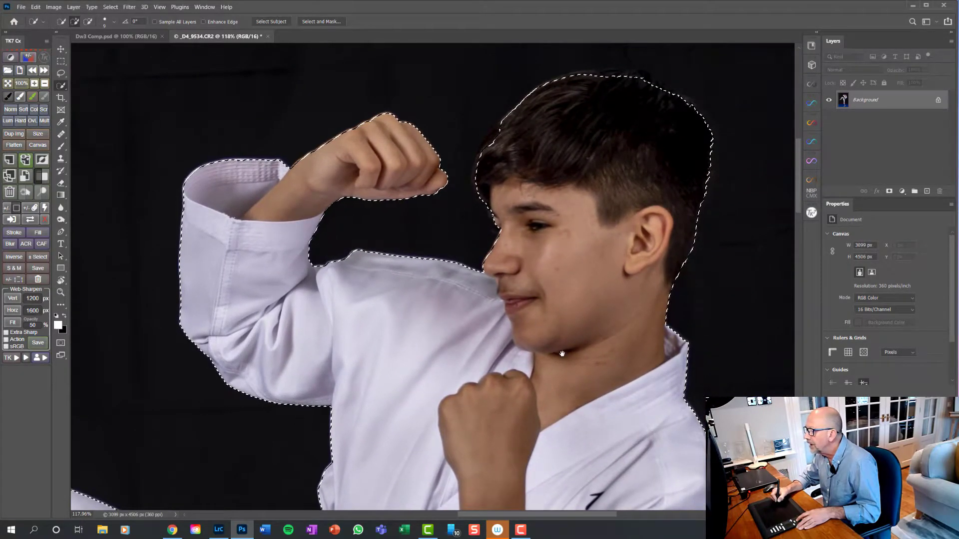
left_click_drag(586, 361, 510, 240)
left_click_drag(466, 318, 449, 300)
left_click_drag(377, 443, 542, 277)
left_click_drag(447, 431, 508, 251)
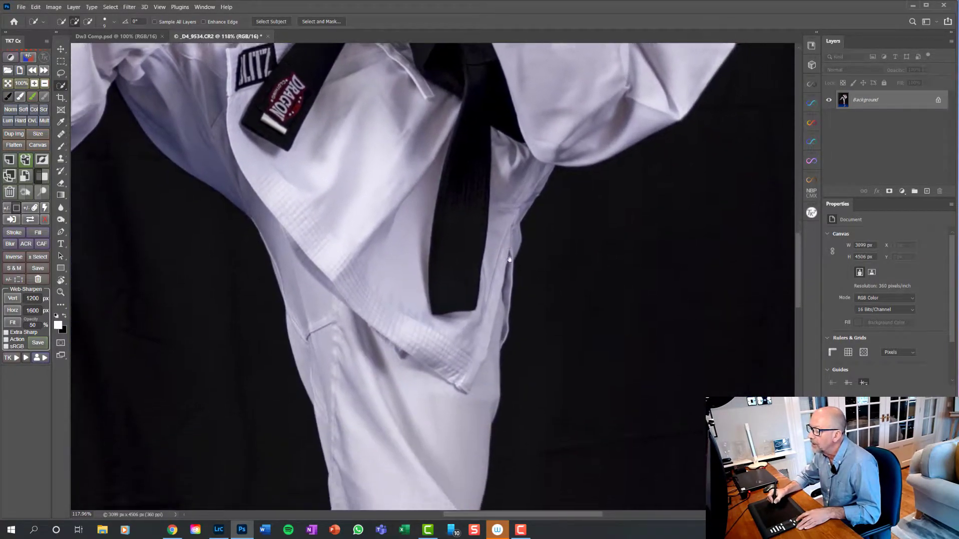
left_click_drag(436, 410, 377, 220)
left_click_drag(353, 406, 466, 291)
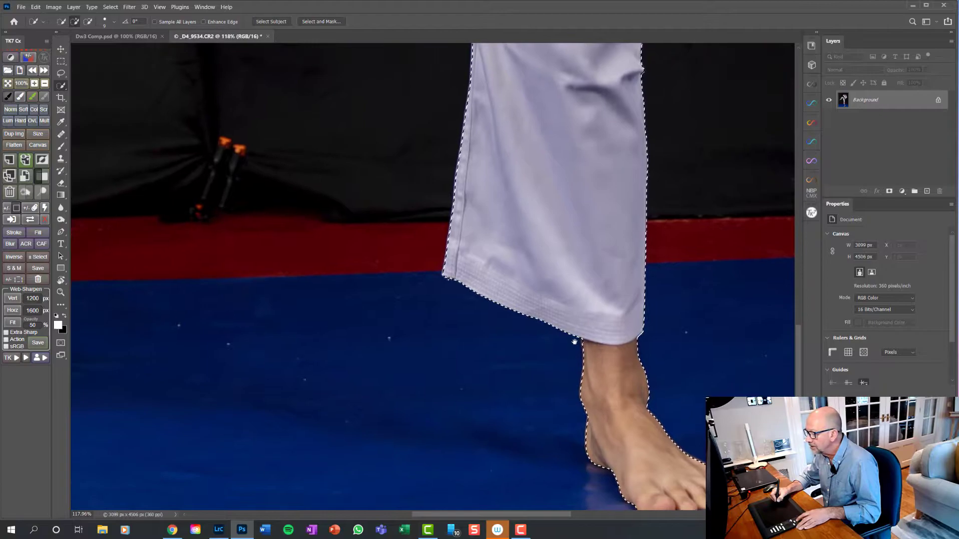
left_click_drag(599, 369, 574, 313)
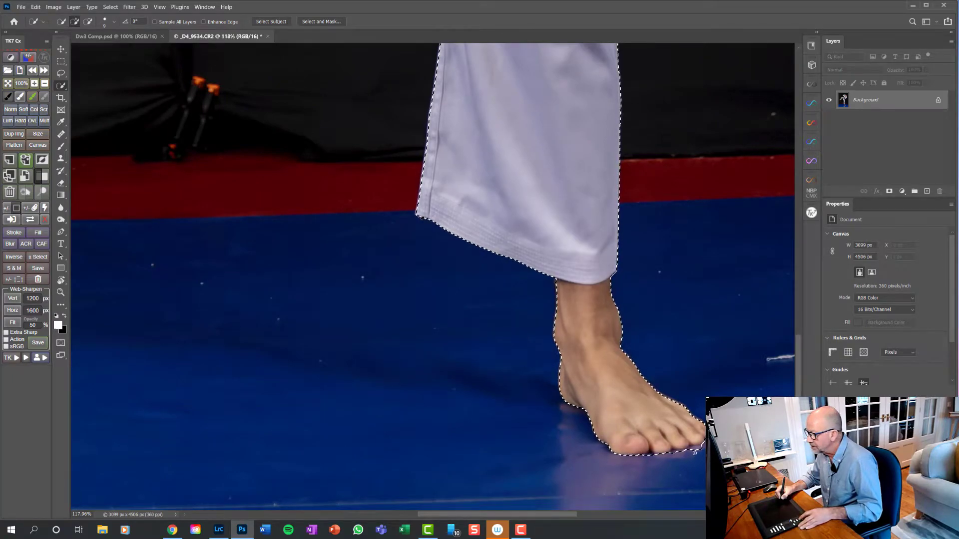
Trim the selection edge along the toes of the standing foot with a small subtracting Quick Selection brush
key("bracketright")
key("bracketright")
key("bracketright")
key("bracketright")
key("bracketright")
key("bracketright")
key("bracketright")
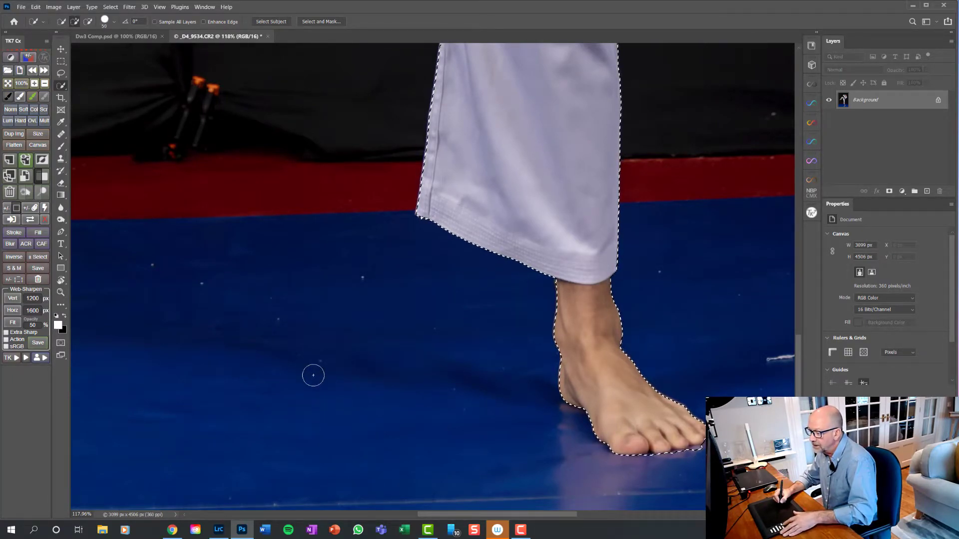
key("alt")
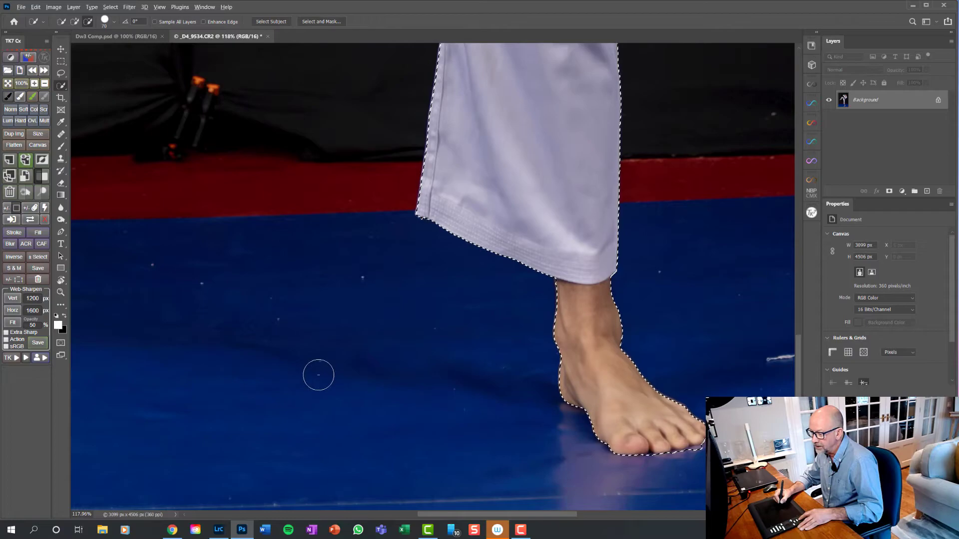
key("bracketleft")
key("bracketleft")
key("bracketleft")
key("bracketleft")
key("bracketleft")
key("bracketleft")
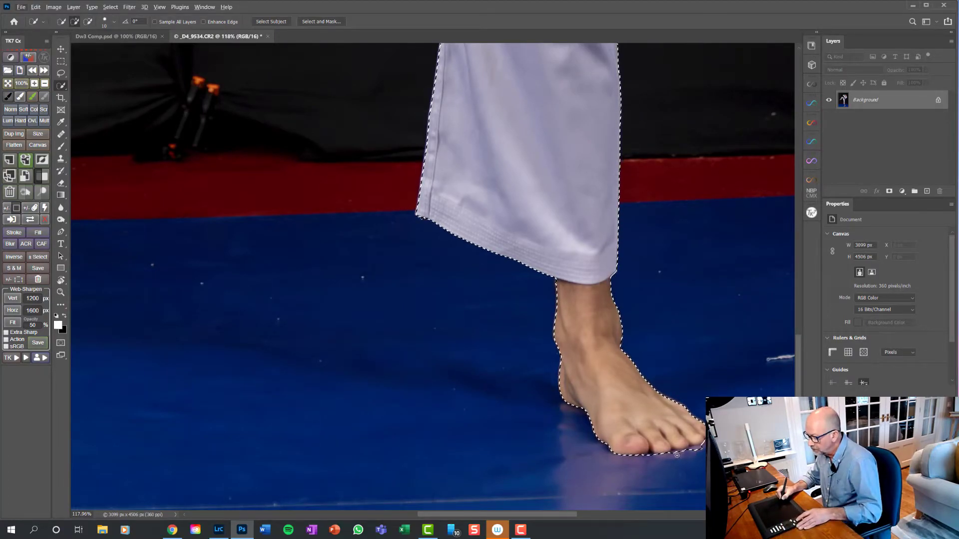
key("alt")
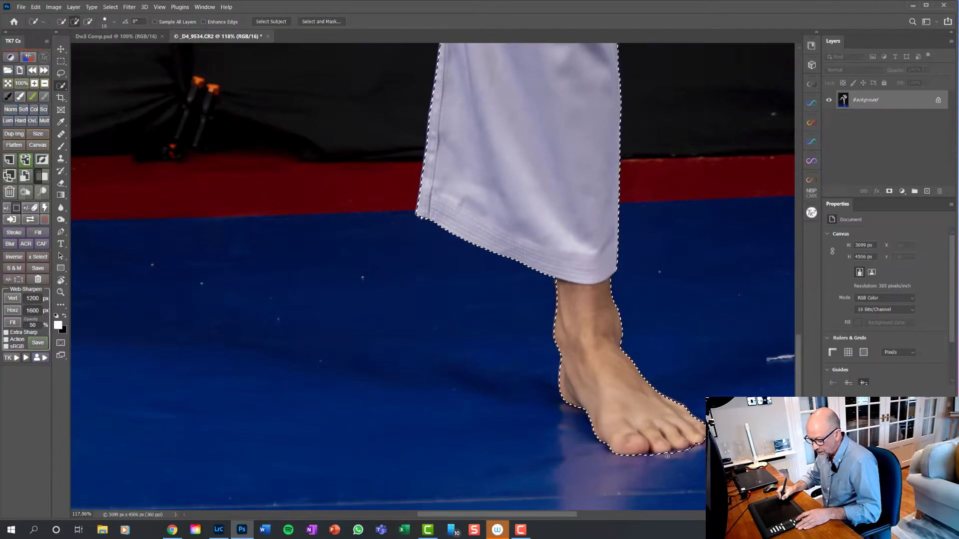
Output the selection from Select and Mask as a new layer with layer mask, using 1 px Smart Radius and 0.5 px feather, and show the Background layer again
left_click_drag(560, 314, 652, 391)
left_click_drag(709, 252, 702, 415)
left_click_drag(653, 266, 693, 360)
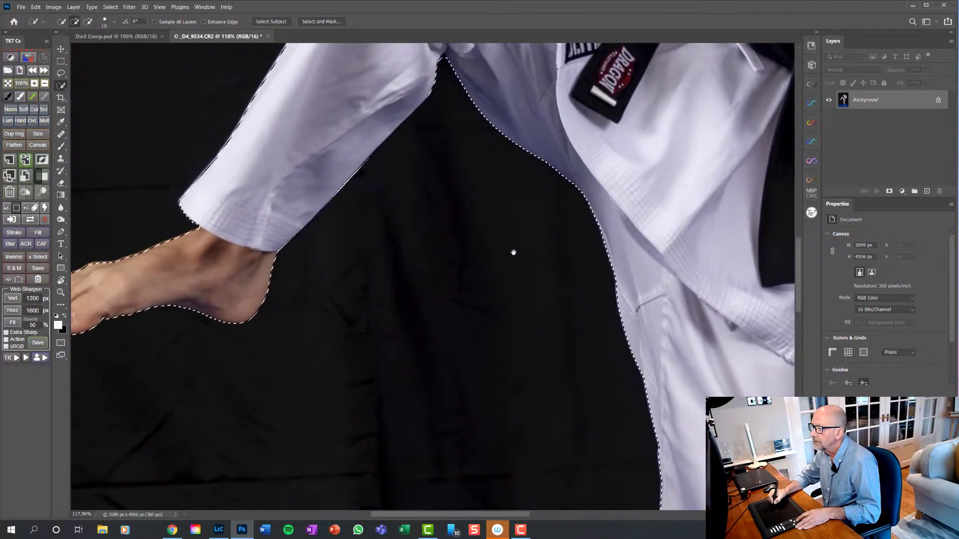
left_click_drag(537, 263, 620, 260)
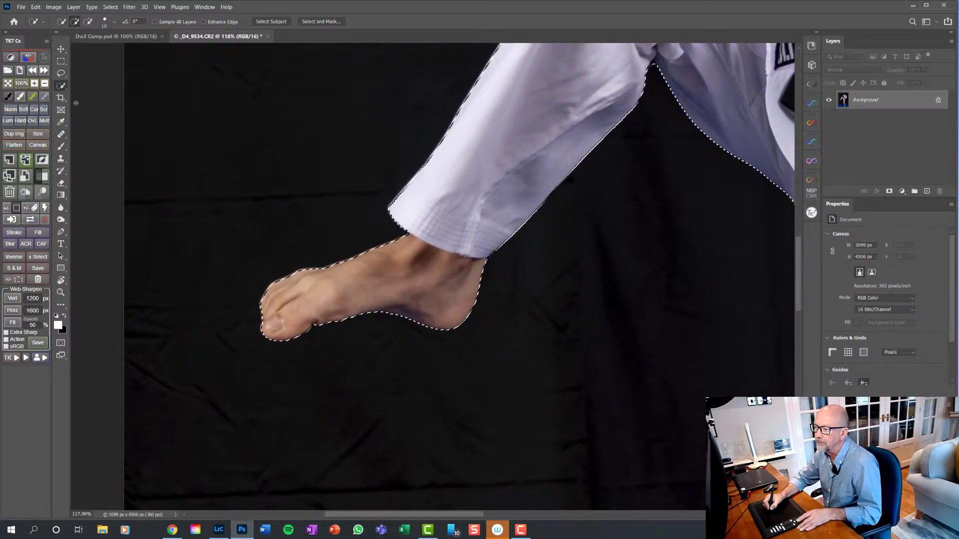
left_click(7, 84)
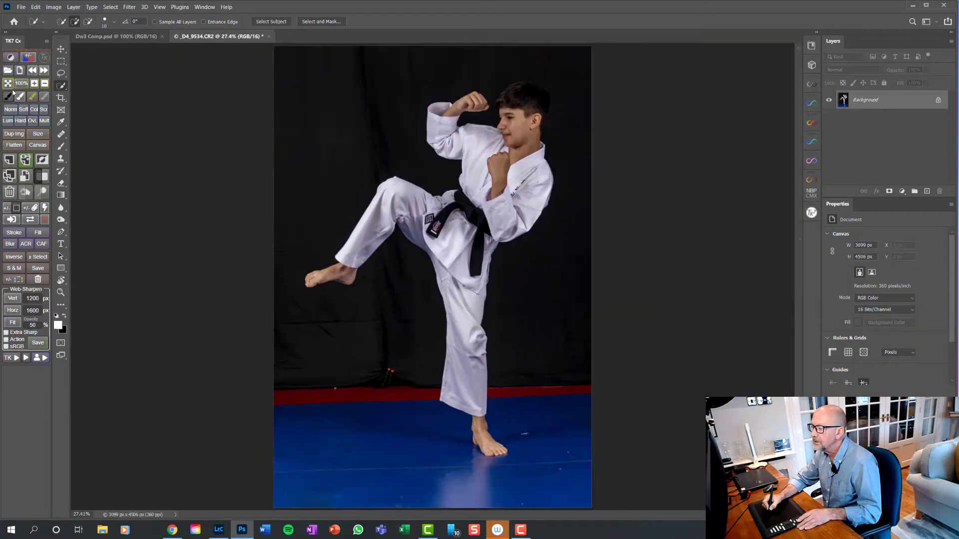
left_click(319, 22)
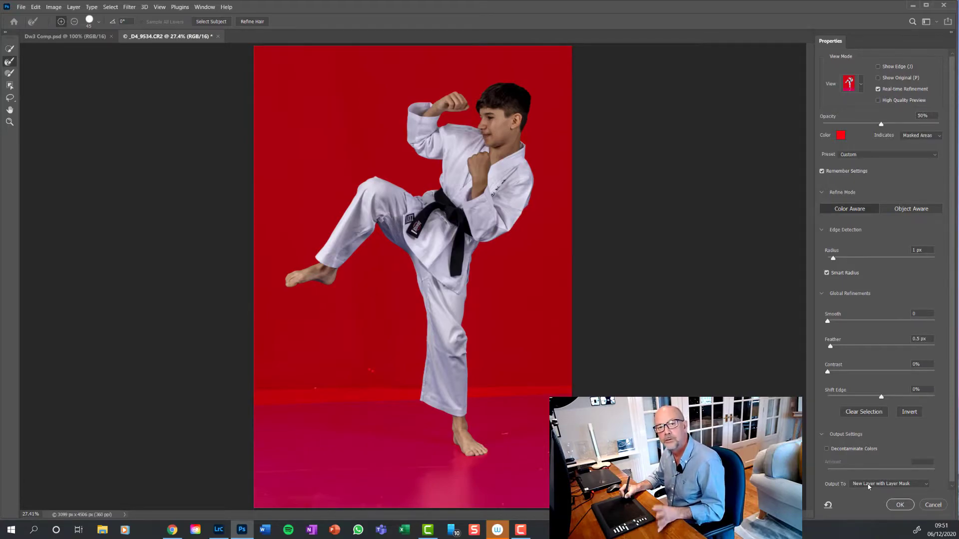
left_click(900, 506)
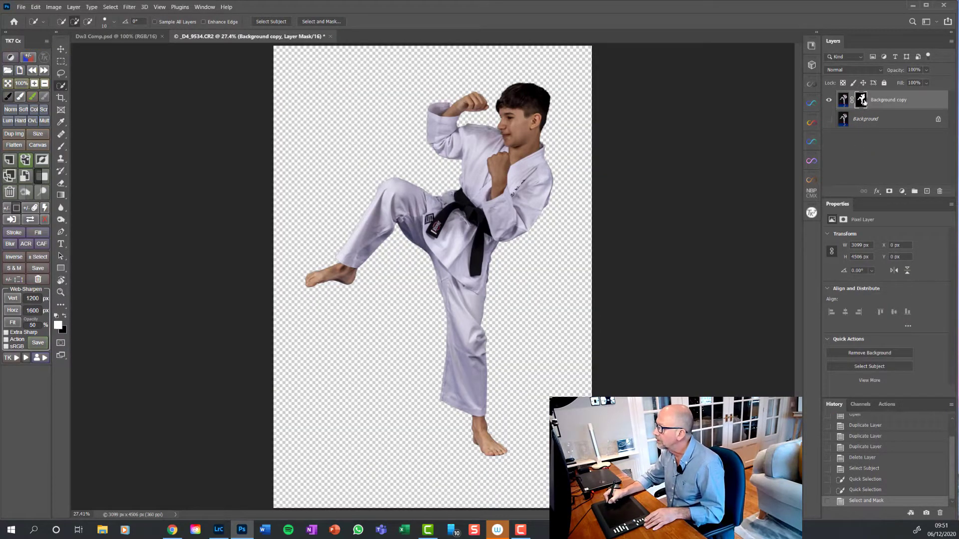
left_click(829, 120)
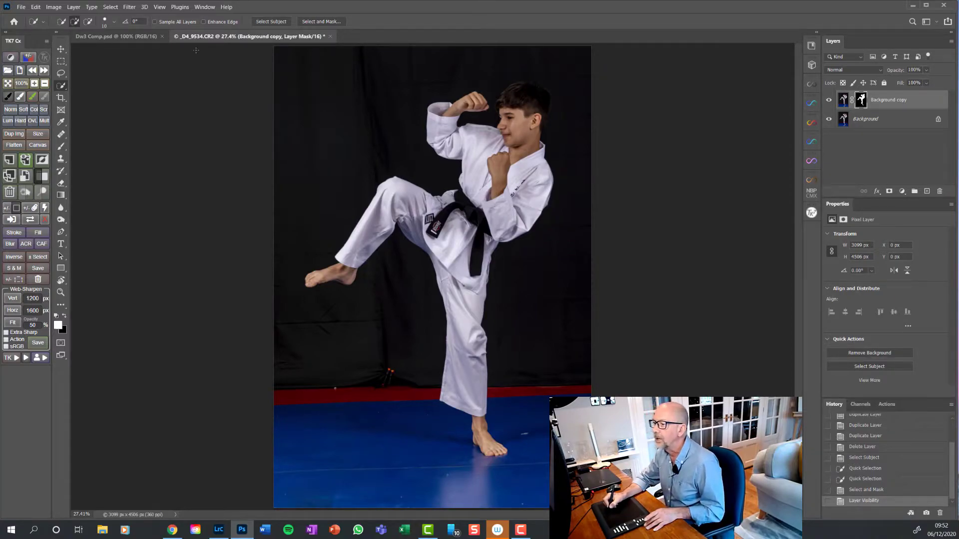
Create a new document from the Landscape BLACK preset, 6720 x 4480 px at 300 ppi with black background contents
left_click(22, 8)
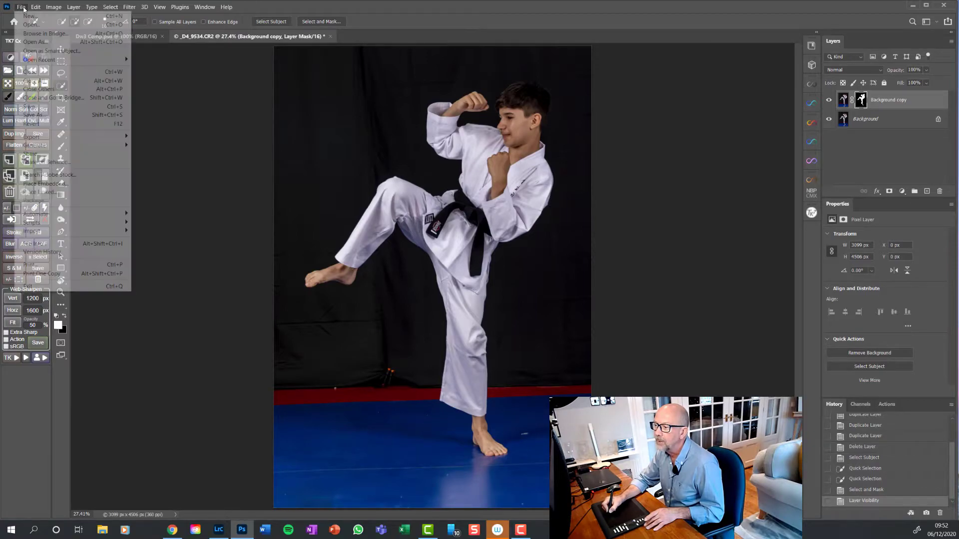
left_click(37, 17)
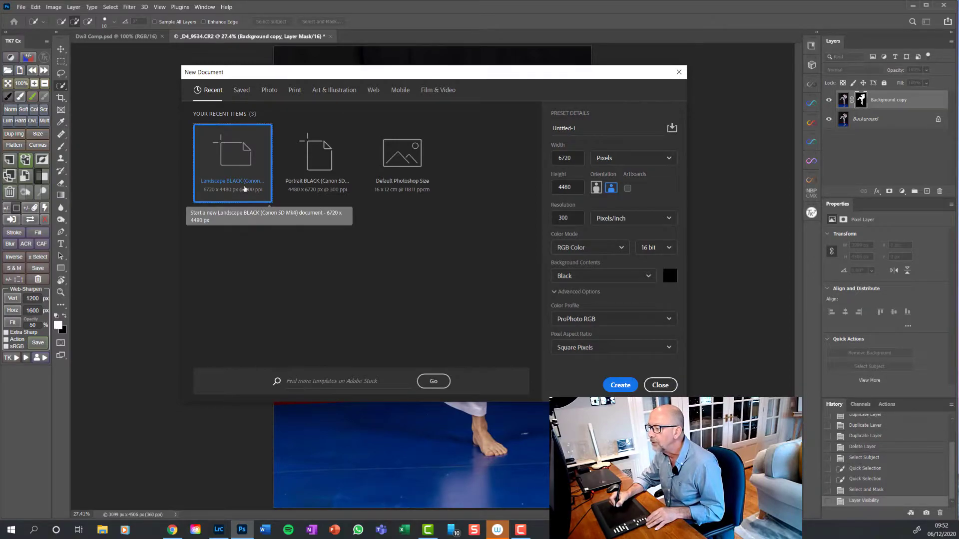
left_click(620, 386)
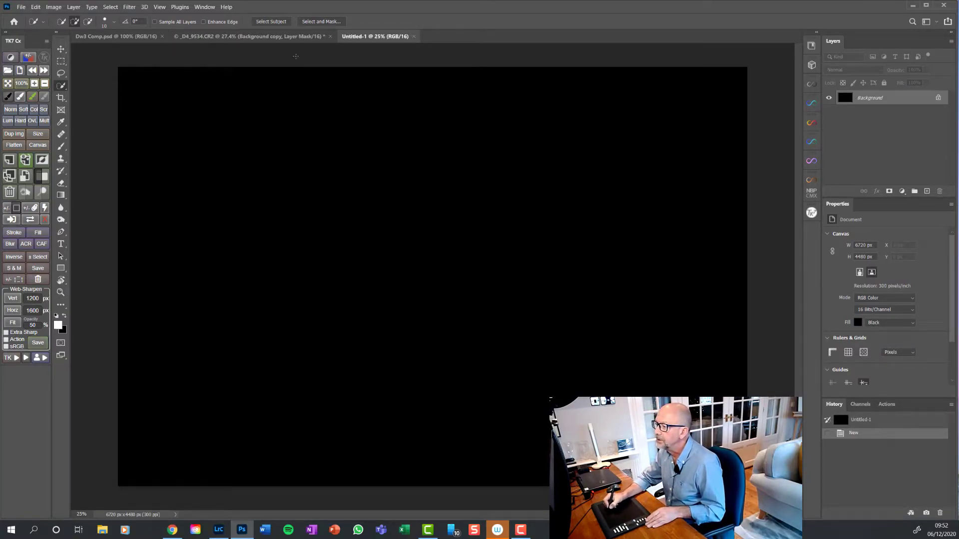
Copy the masked Background copy layer from the karate photo into the new black document
left_click(127, 40)
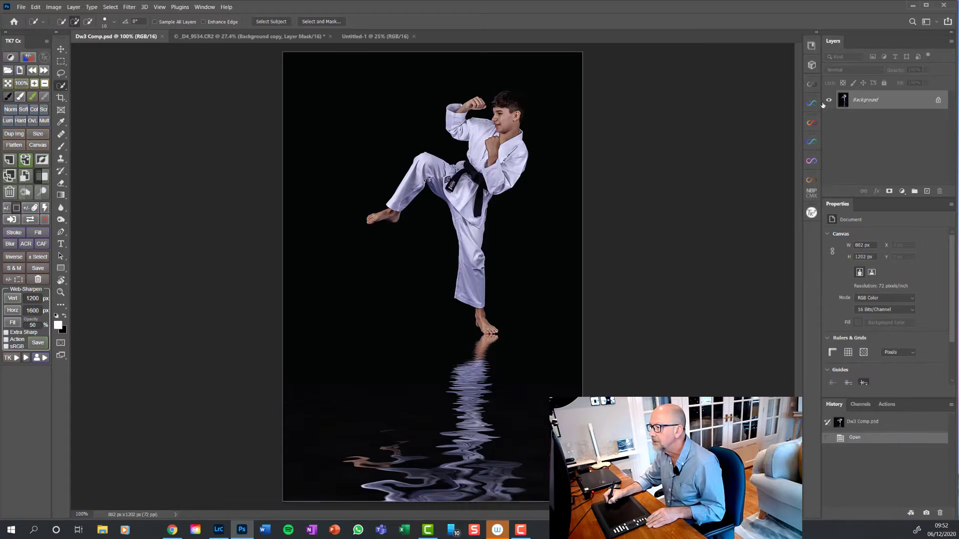
left_click(247, 37)
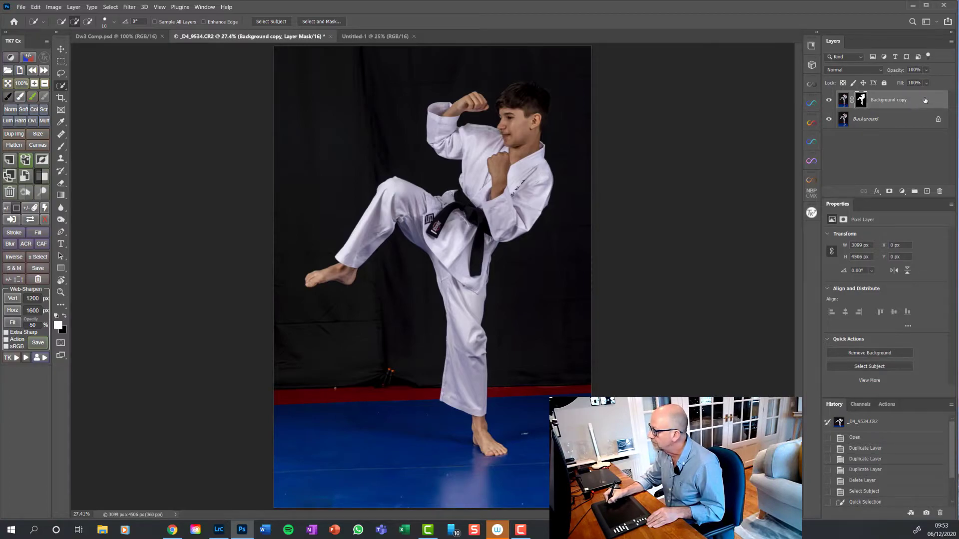
left_click_drag(926, 102, 486, 240)
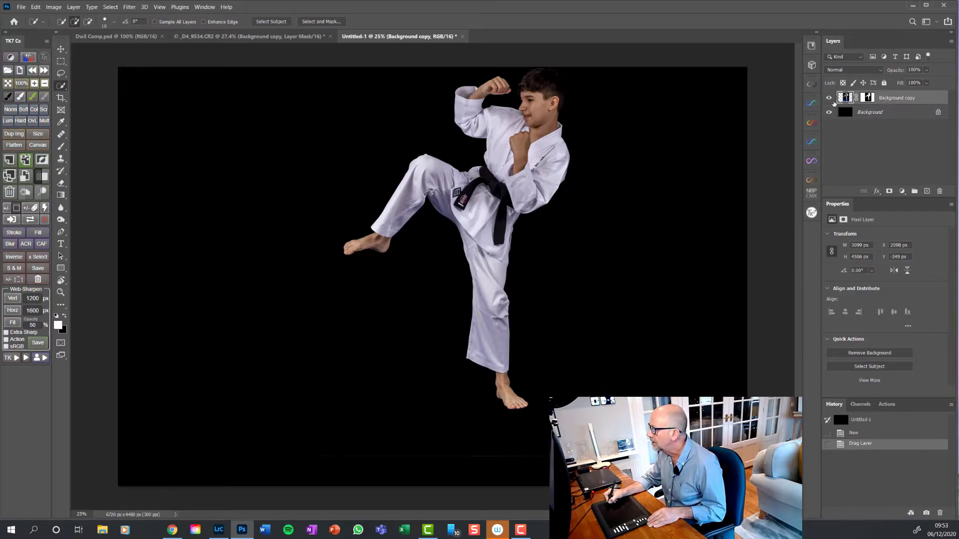
Scale the karate figure layer down to about 58% with Free Transform and place it in the upper right of the black canvas
left_click(36, 8)
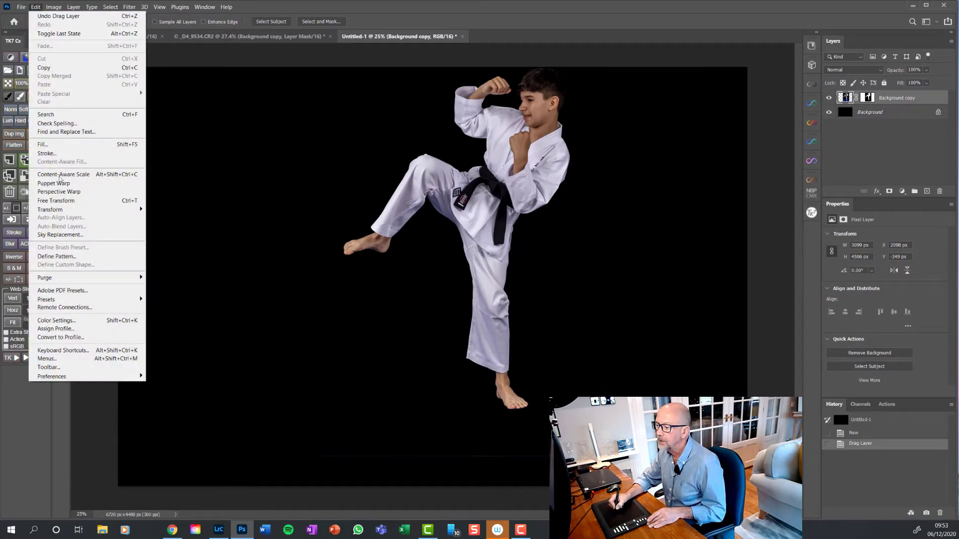
left_click(70, 201)
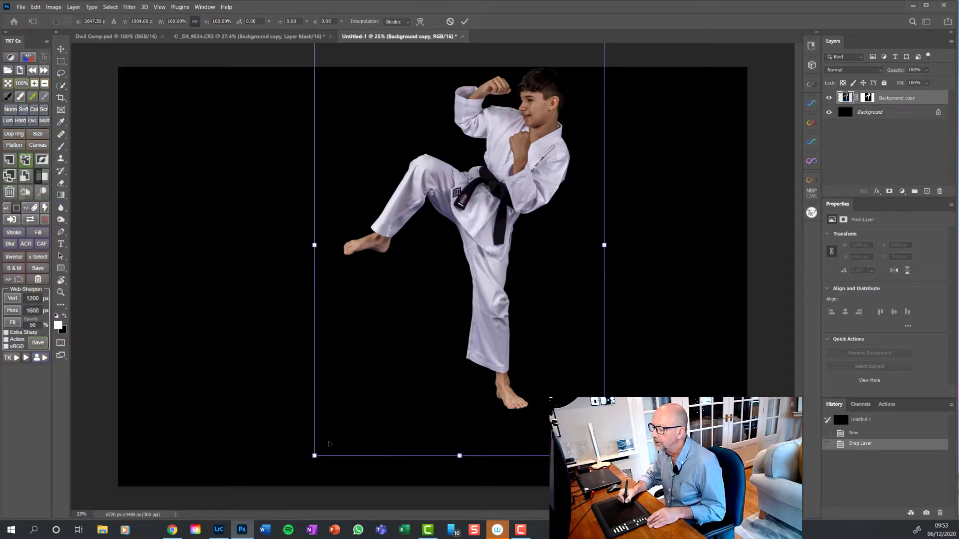
left_click_drag(314, 456, 433, 322)
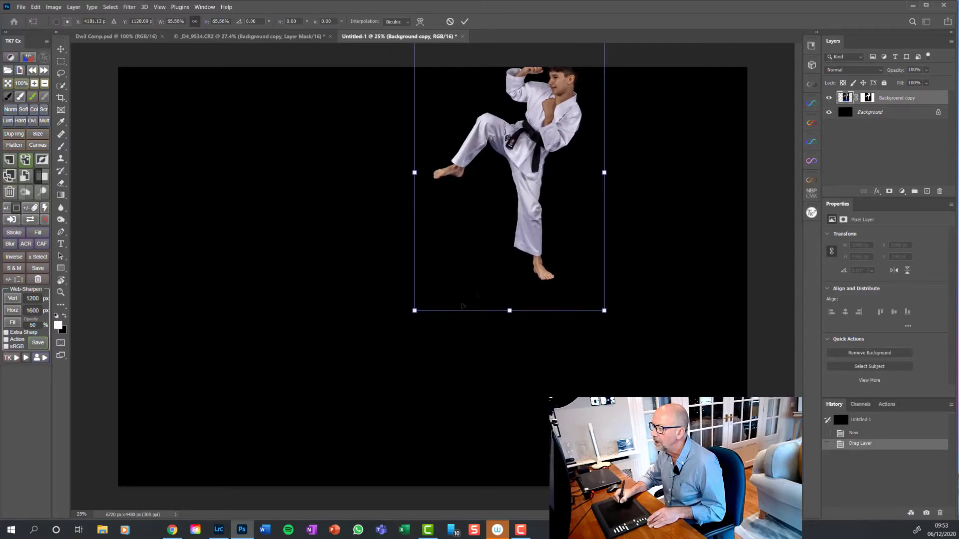
left_click_drag(507, 231, 513, 255)
left_click_drag(413, 364, 435, 332)
left_click_drag(530, 245, 558, 245)
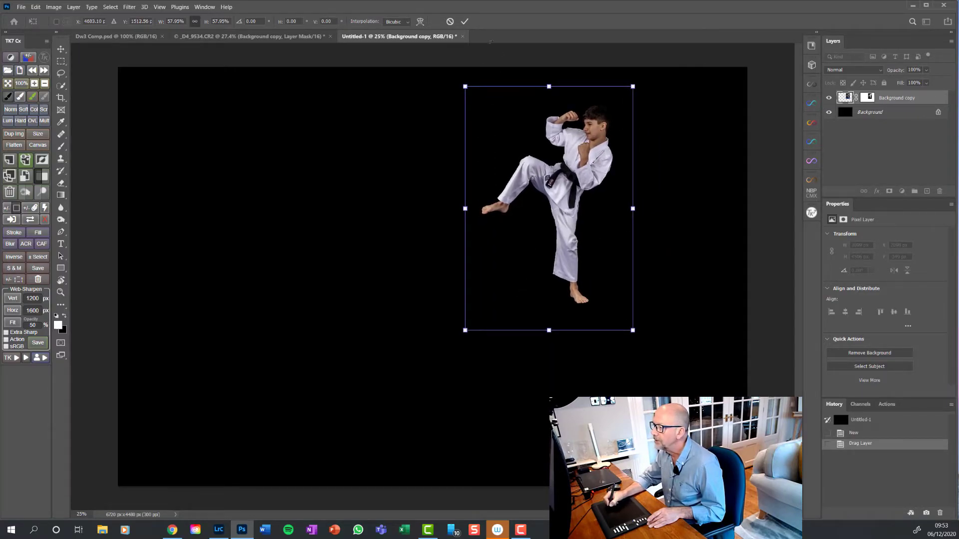
left_click(465, 21)
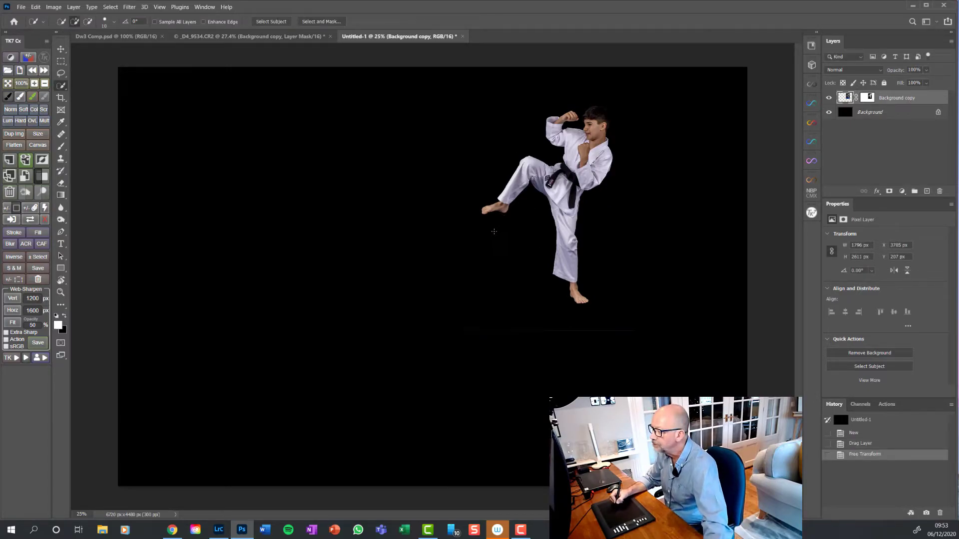
Paint white on the figure's layer mask under the raised foot's arch with a small brush at 100% opacity and flow
key("z")
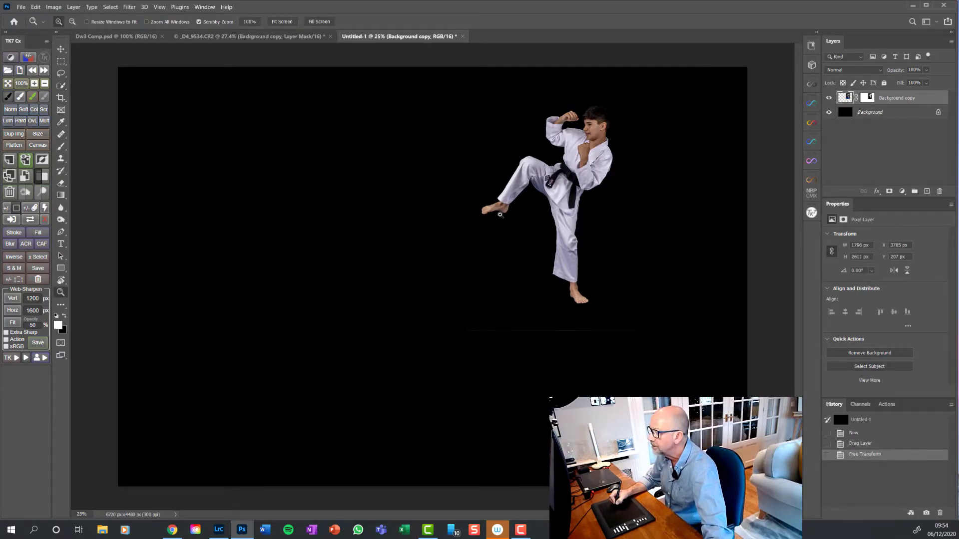
left_click(496, 216)
left_click_drag(495, 217, 477, 231)
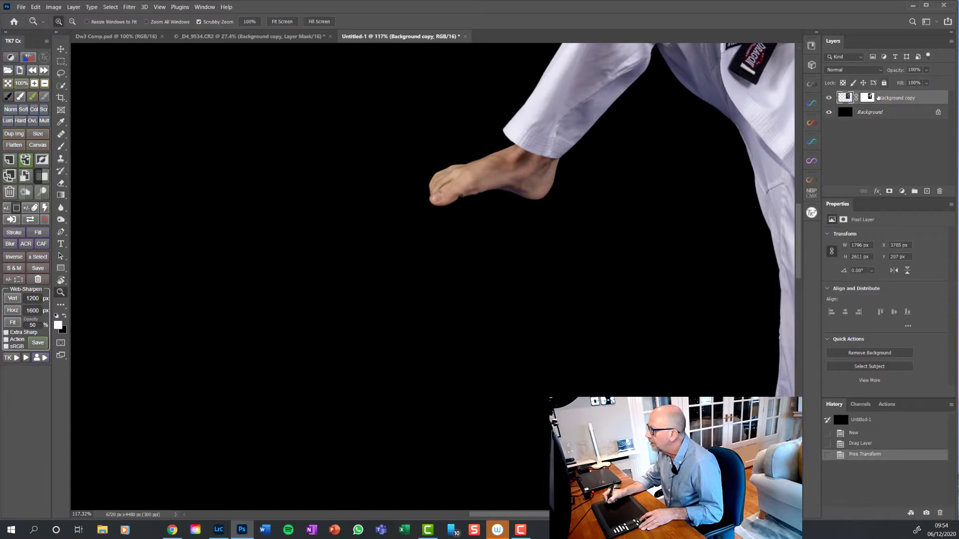
left_click_drag(465, 200, 377, 356)
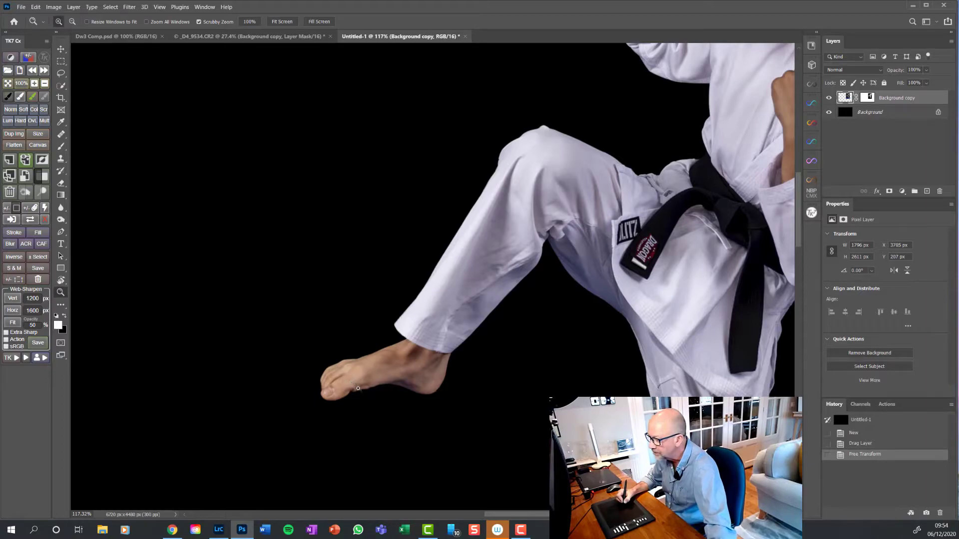
left_click_drag(362, 388, 397, 376)
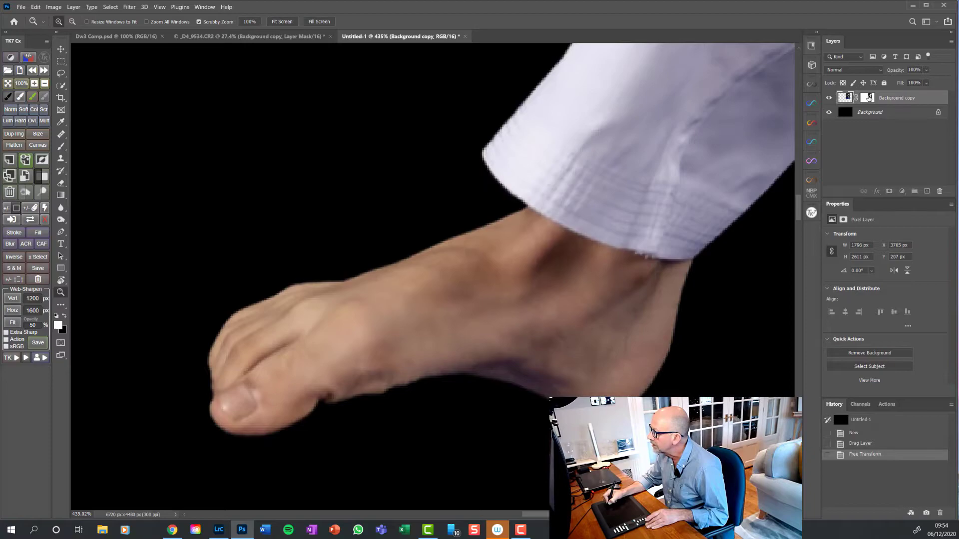
left_click(869, 98)
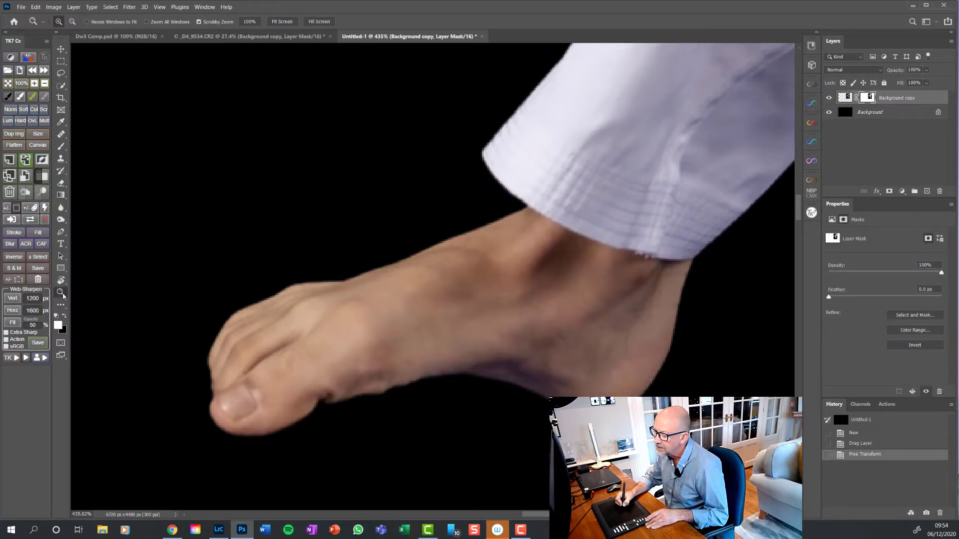
left_click(61, 147)
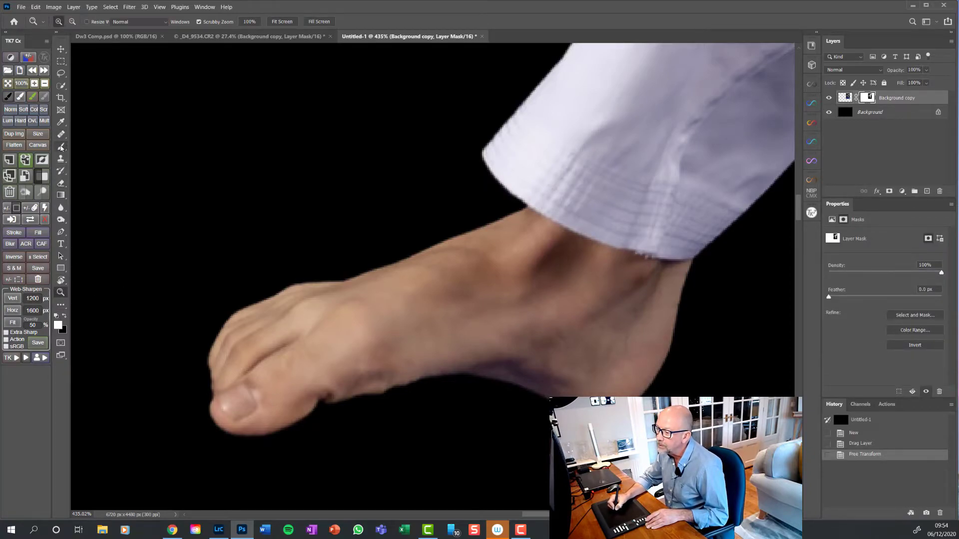
mouse_move(217, 23)
left_mouse_down()
mouse_move(221, 32)
mouse_move(301, 33)
left_mouse_up()
left_click(274, 23)
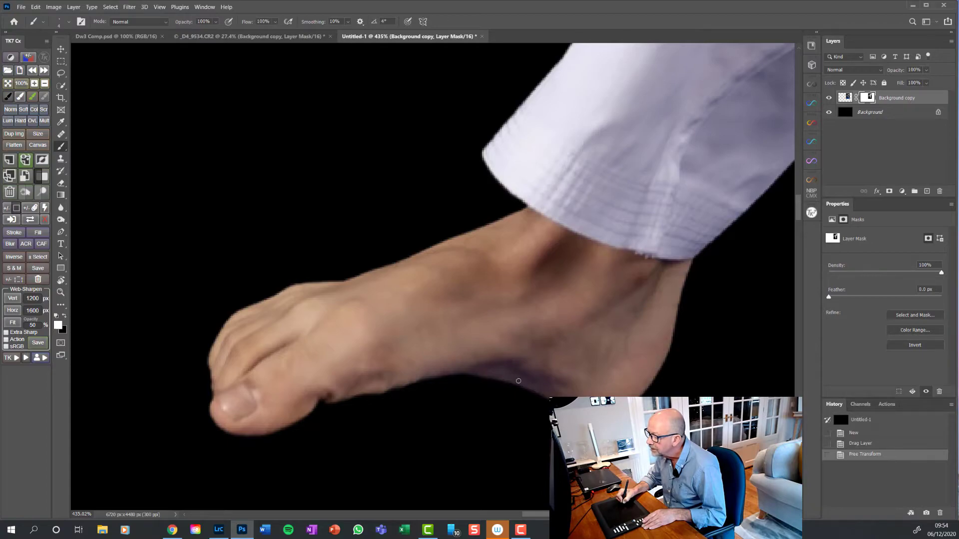
left_click(531, 386)
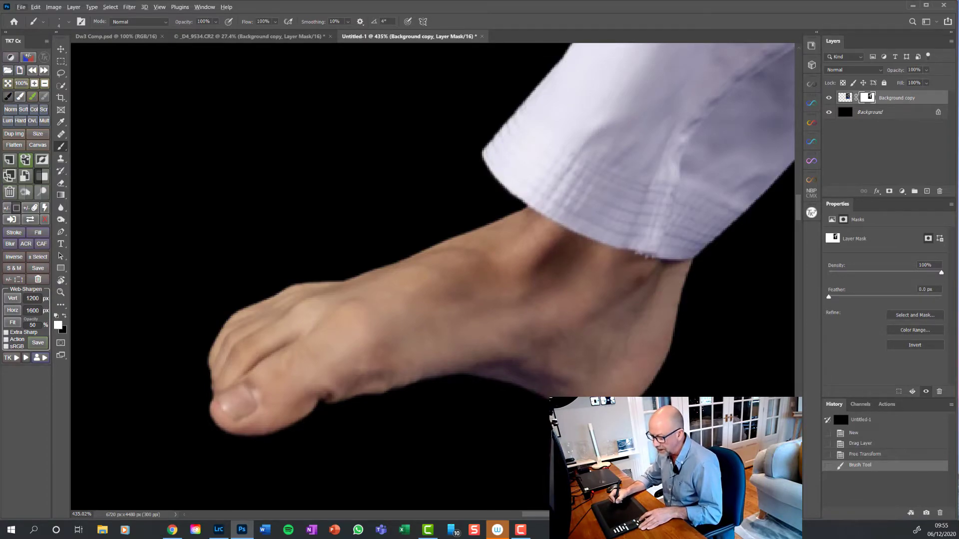
Paint white on the layer mask to restore the trouser edge at the raised knee
left_click_drag(586, 239, 499, 389)
left_click_drag(577, 248, 510, 389)
left_click_drag(540, 272, 467, 367)
left_click_drag(564, 165, 518, 298)
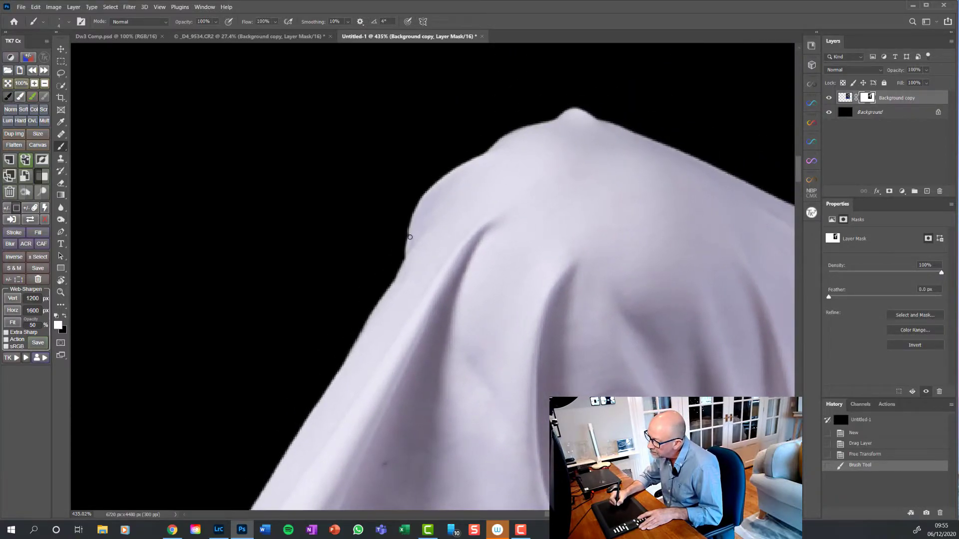
left_click_drag(411, 234, 412, 237)
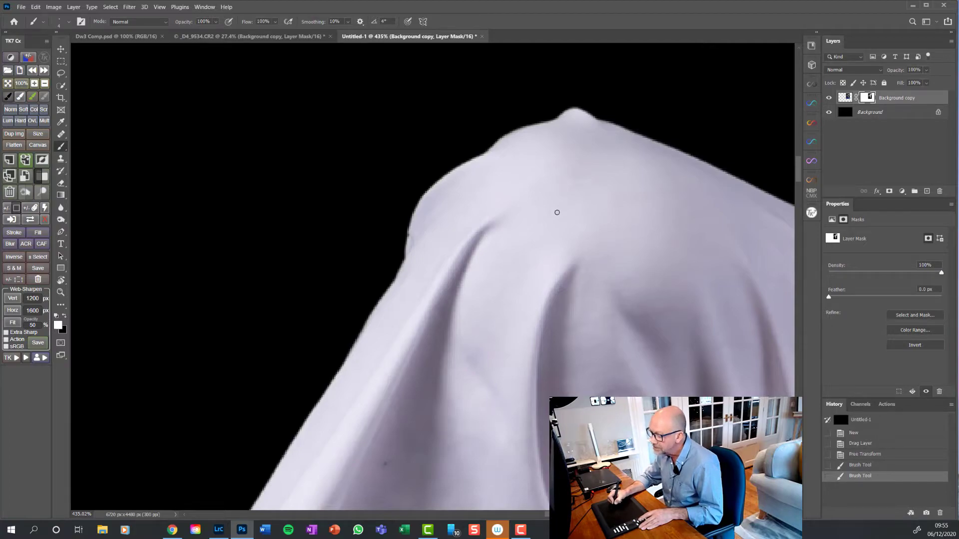
left_click(475, 217)
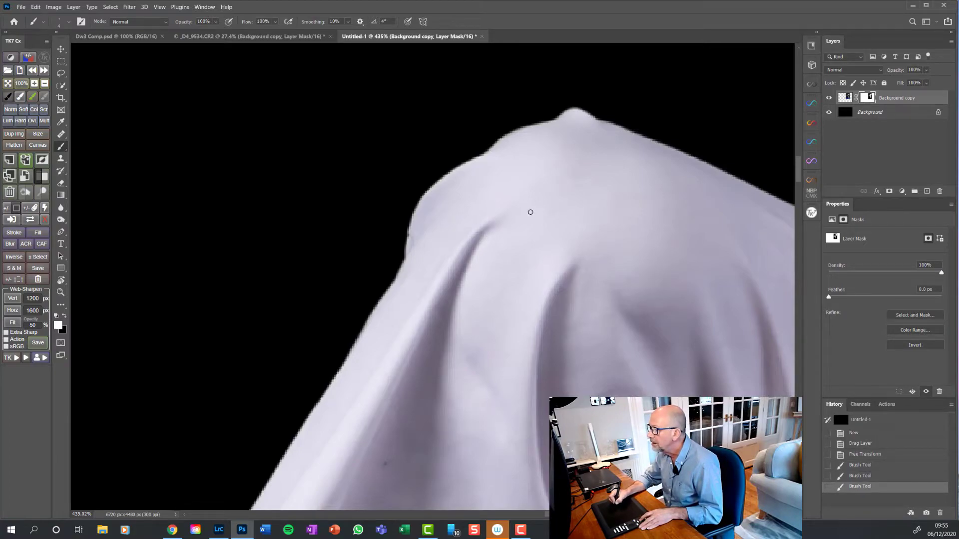
Paint white on the layer mask along the upper rim of the sleeve cuff below the raised fist
left_click_drag(667, 211, 316, 401)
mouse_move(510, 403)
left_mouse_down()
mouse_move(520, 435)
mouse_move(615, 326)
mouse_move(657, 310)
mouse_move(669, 343)
mouse_move(544, 246)
mouse_move(495, 259)
mouse_move(441, 215)
mouse_move(392, 246)
left_mouse_up()
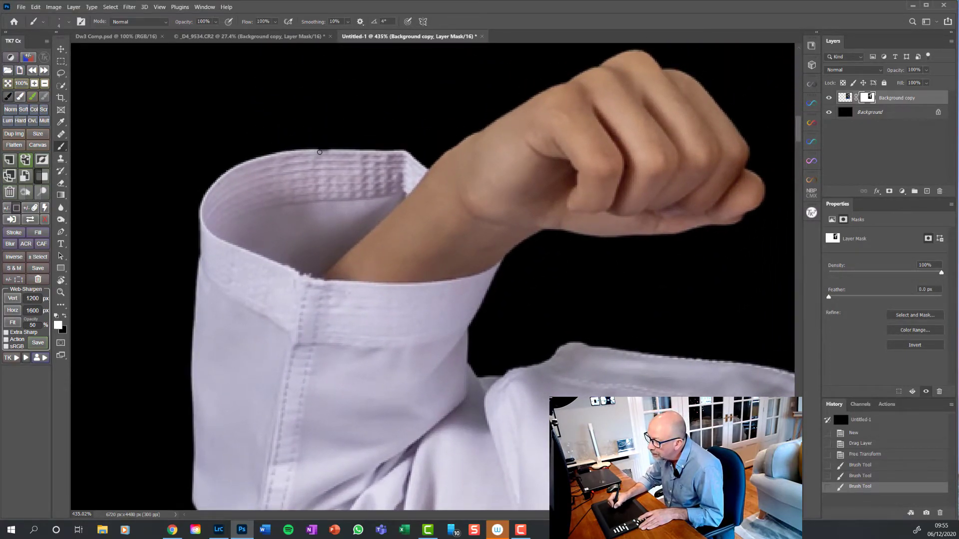
left_click(335, 154)
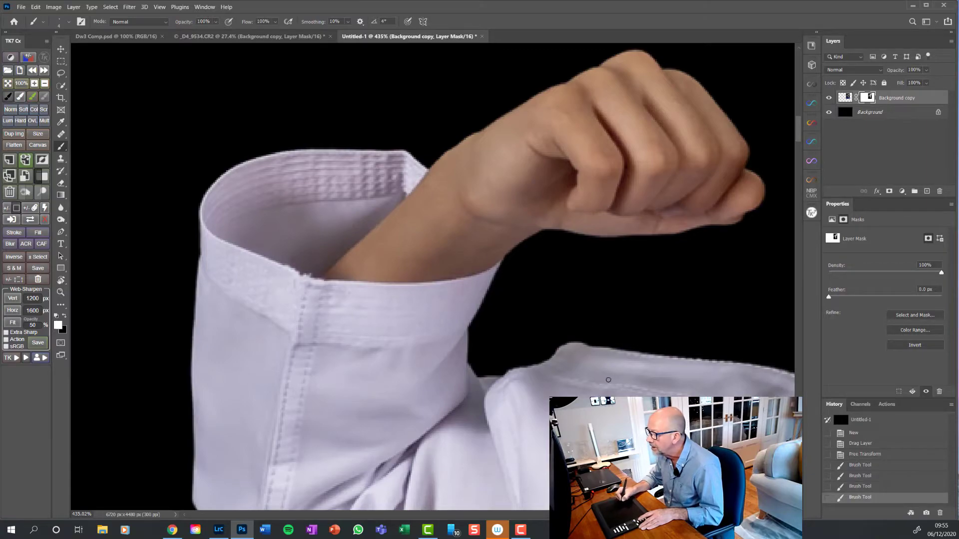
Paint white on the mask along the crown and back of the hair with a 20 px brush at 0% hardness and 51% opacity
mouse_move(682, 399)
left_mouse_down()
mouse_move(662, 349)
mouse_move(400, 265)
mouse_move(275, 327)
mouse_move(263, 438)
mouse_move(277, 500)
left_mouse_up()
left_click_drag(636, 321, 477, 334)
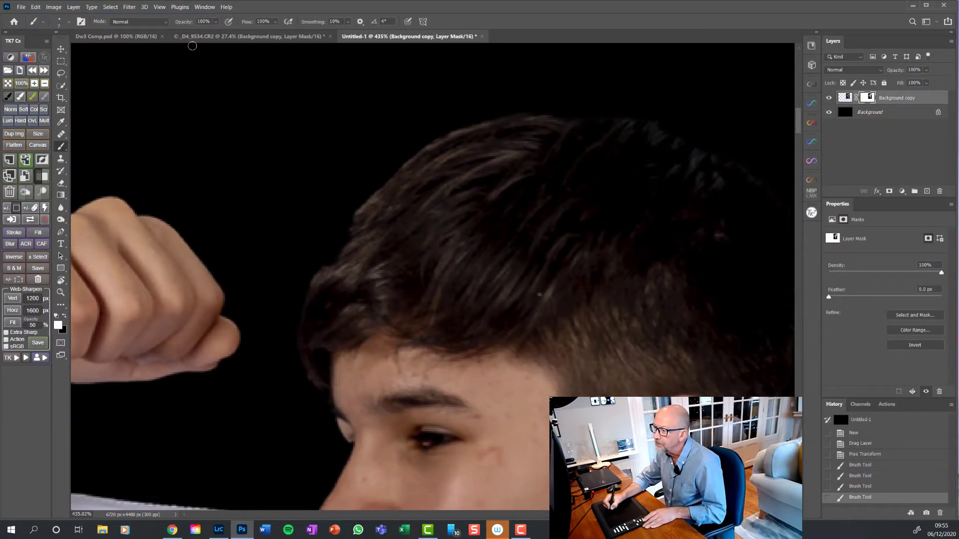
mouse_move(215, 21)
left_mouse_down()
mouse_move(225, 28)
mouse_move(206, 38)
left_mouse_up()
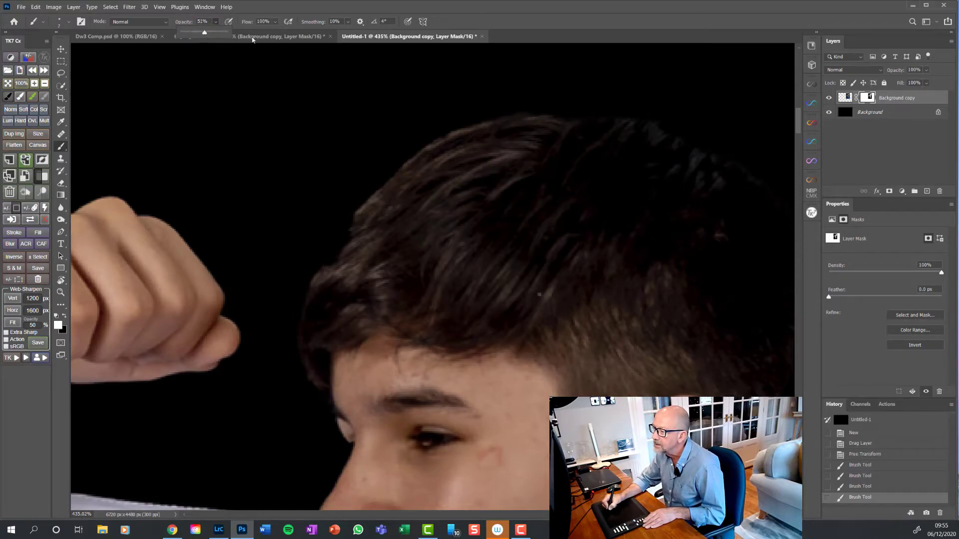
left_click(345, 374)
key("bracketright")
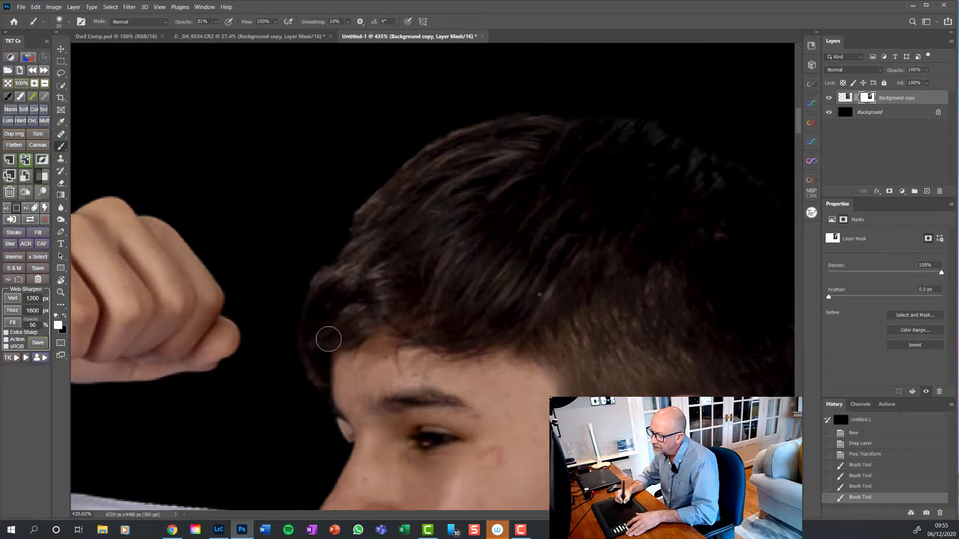
left_click(69, 23)
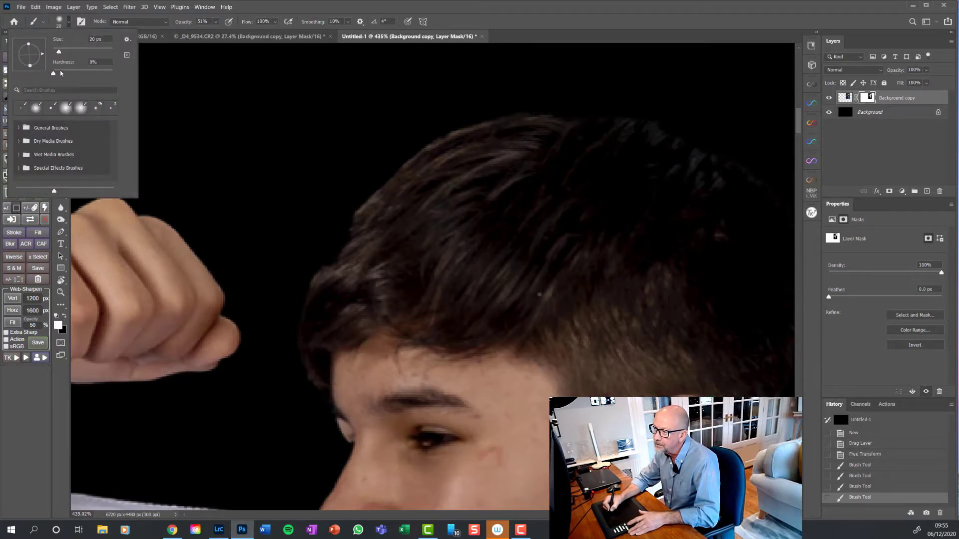
left_click(51, 73)
left_click_drag(303, 6, 305, 6)
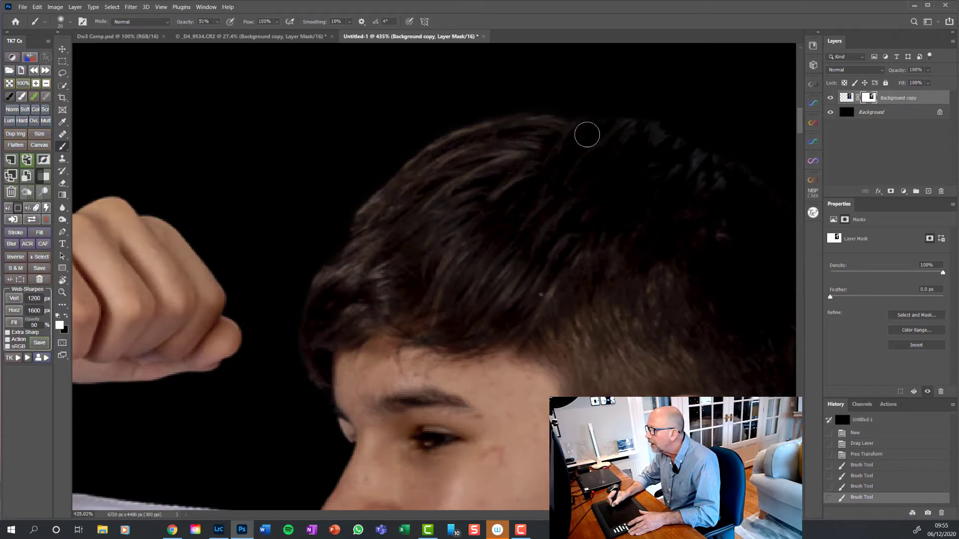
left_click_drag(586, 129, 576, 142)
mouse_move(646, 218)
left_mouse_down()
mouse_move(598, 203)
mouse_move(417, 246)
mouse_move(399, 267)
left_mouse_up()
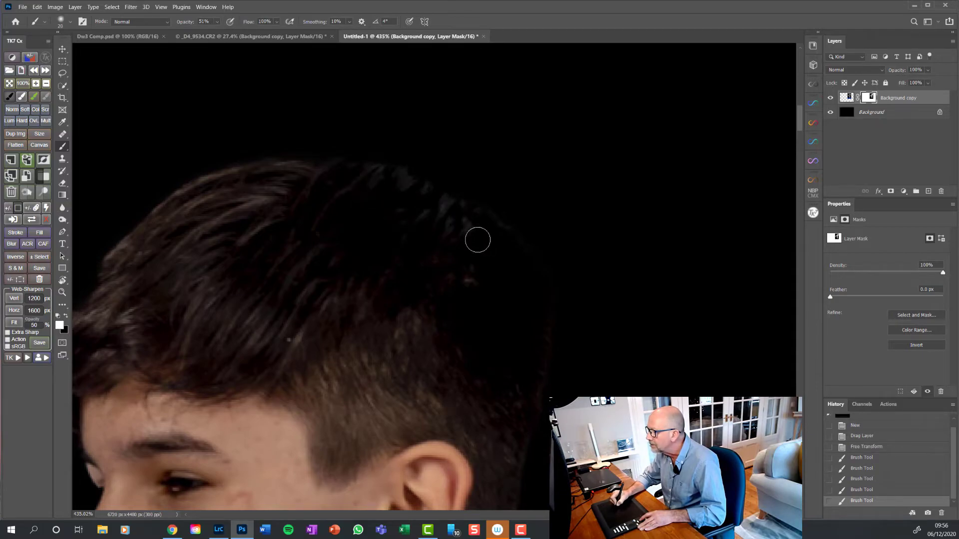
left_click_drag(523, 280, 511, 337)
Examine the mask edge down the neck, jacket, belt and standing trouser leg
left_click_drag(482, 419, 439, 208)
left_click_drag(410, 394, 402, 345)
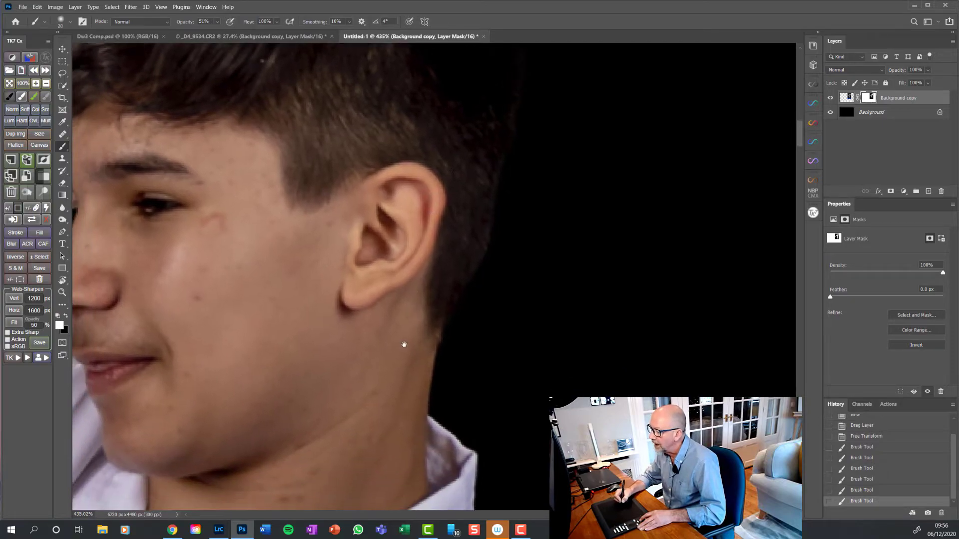
left_click_drag(398, 452, 439, 210)
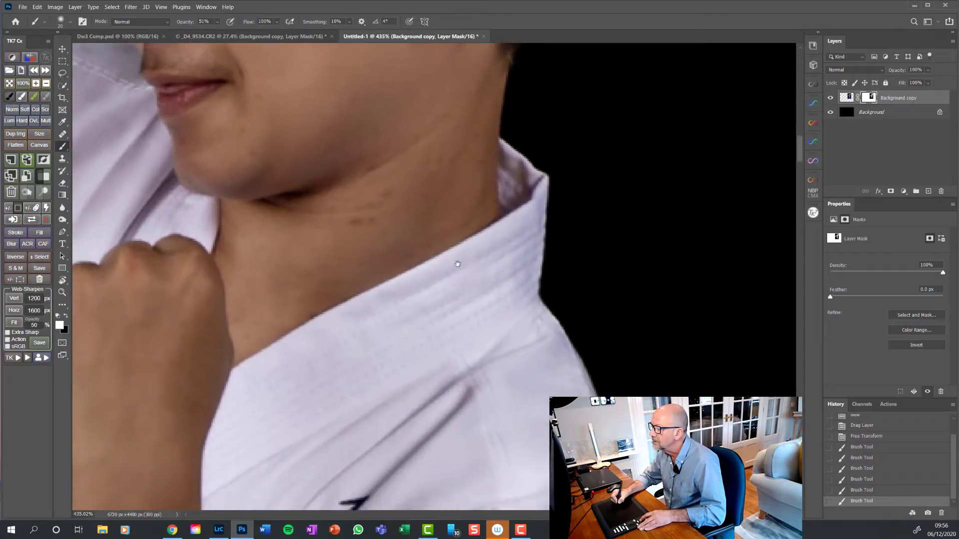
left_click_drag(483, 421, 440, 165)
left_click_drag(425, 444, 393, 231)
left_click_drag(367, 339, 528, 275)
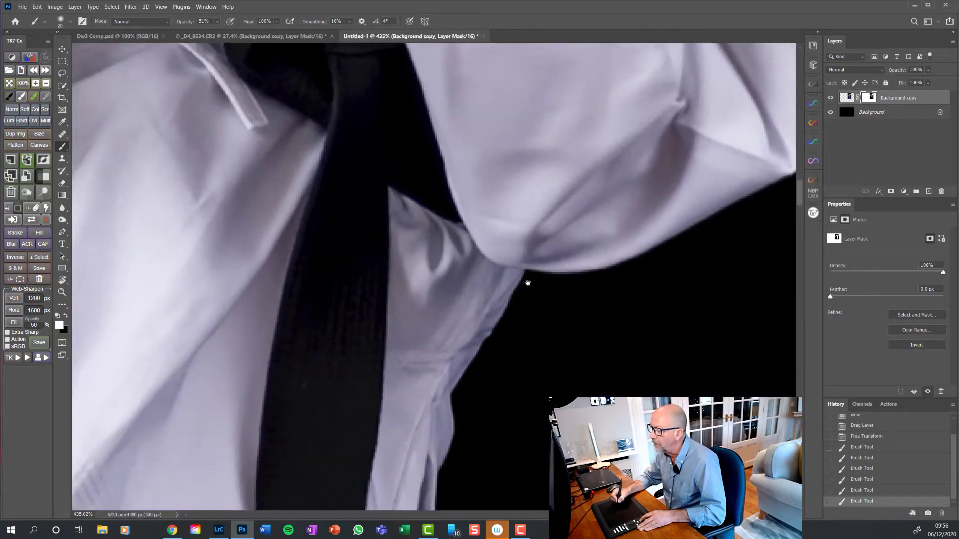
left_click_drag(497, 393, 514, 270)
left_click_drag(455, 400, 499, 210)
left_click_drag(439, 380, 468, 225)
left_click_drag(469, 387, 497, 284)
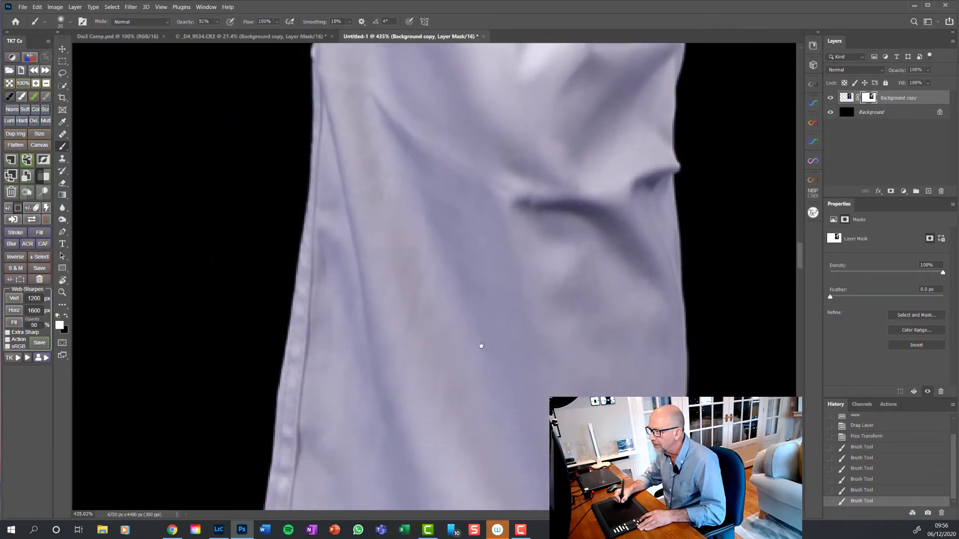
left_click_drag(482, 375, 492, 421)
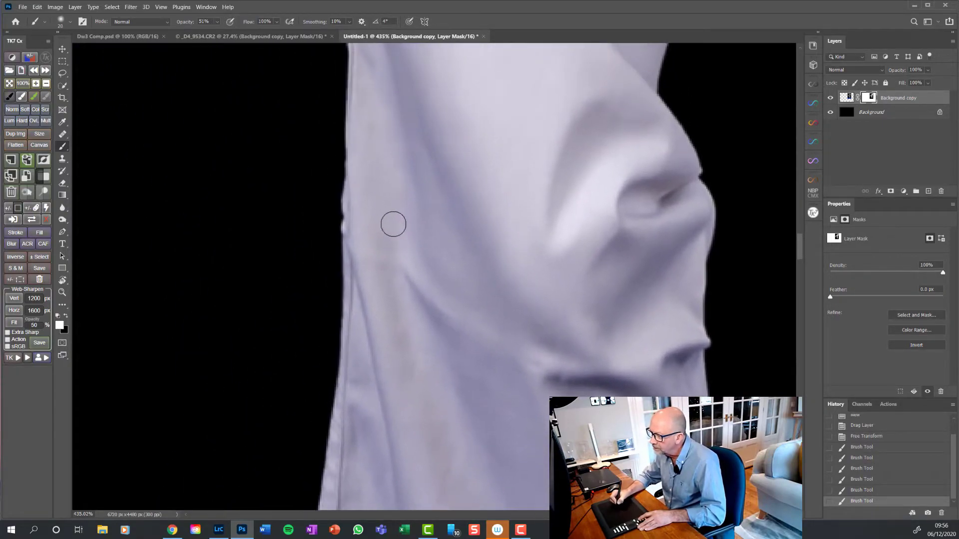
Retouch the mask at the standing leg's uneven trouser seam with a smaller brush at 72% hardness and 100% opacity
key("bracketleft")
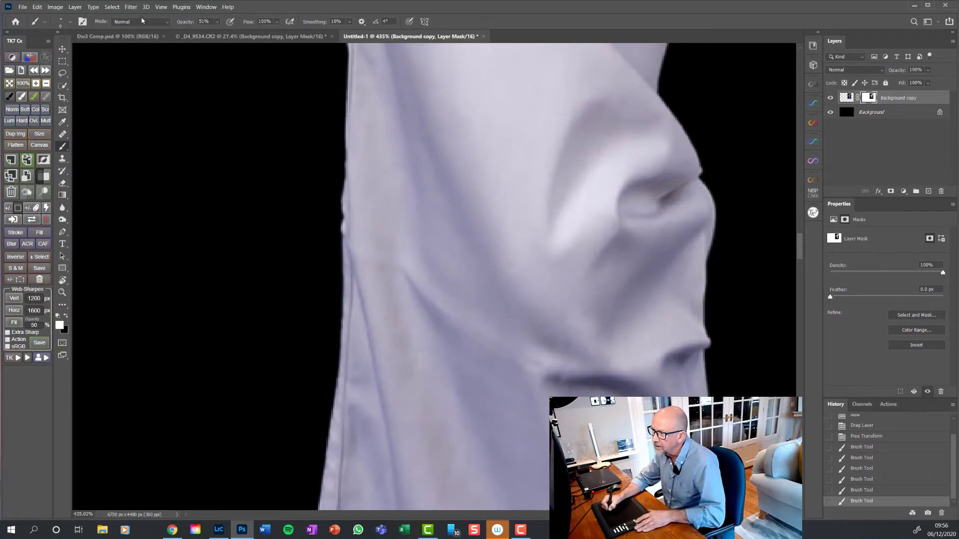
left_click(72, 23)
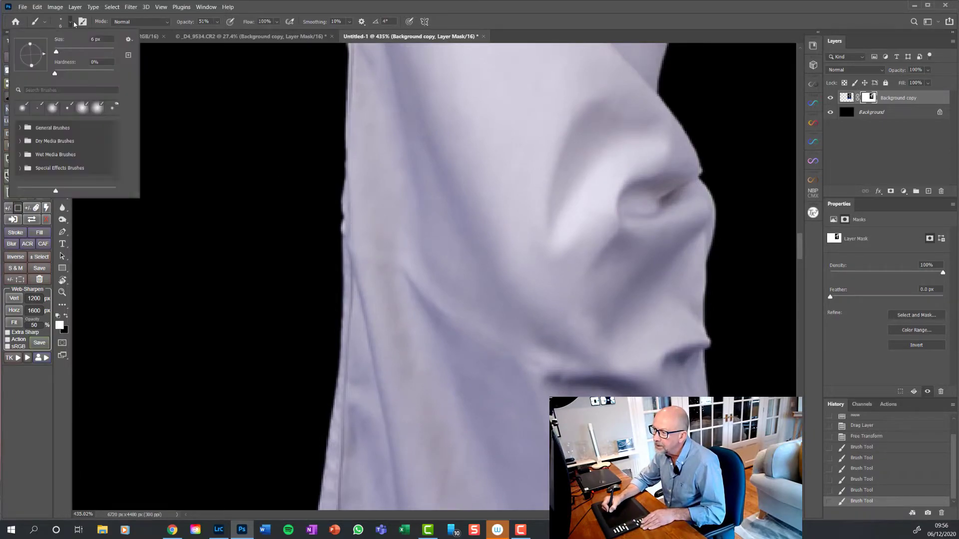
left_click(97, 74)
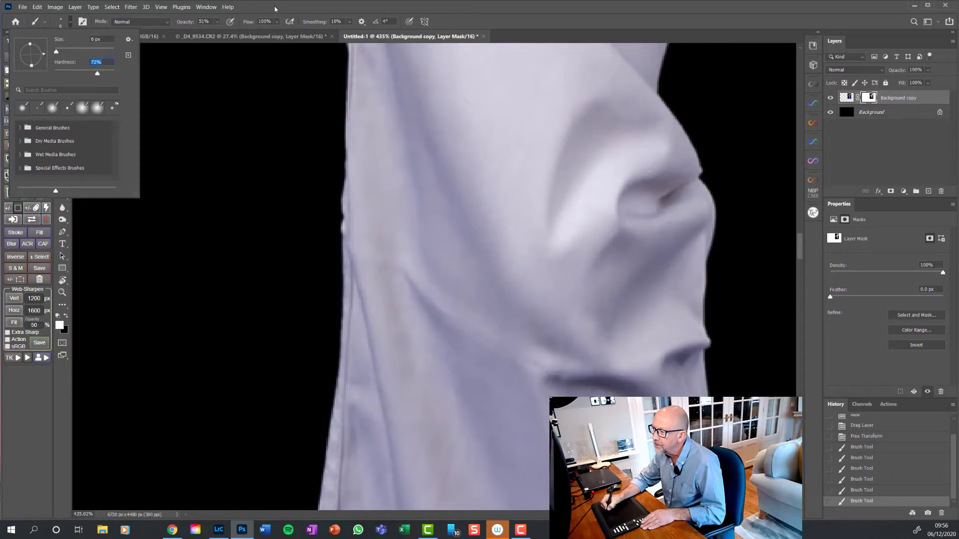
left_click(222, 31)
left_click_drag(241, 35, 288, 49)
left_click(352, 223)
key("bracketleft")
key("bracketleft")
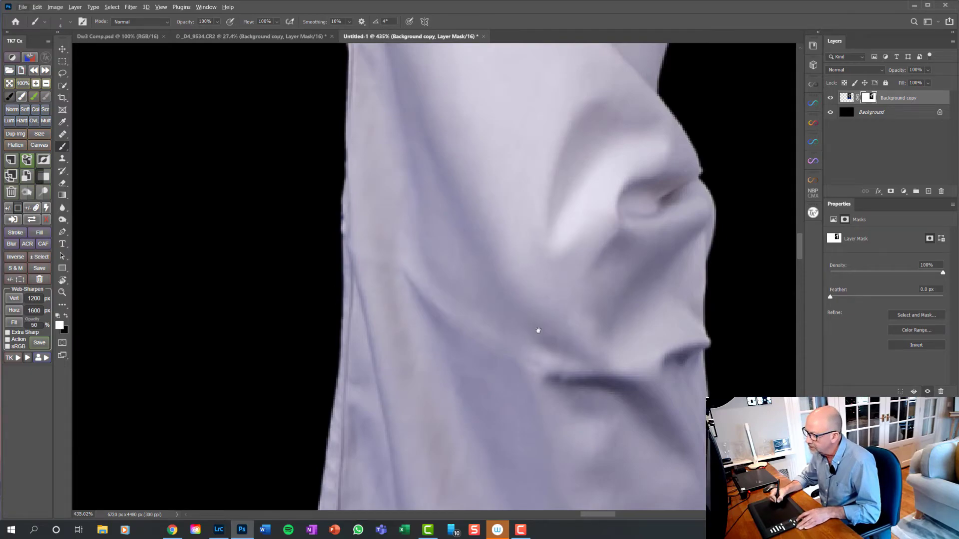
Paint black on the layer mask to hide the purple fringe beneath the toes of the standing foot
left_click_drag(537, 331, 598, 171)
left_click_drag(590, 345, 439, 2)
mouse_move(569, 360)
left_mouse_down()
mouse_move(535, 280)
mouse_move(423, 158)
mouse_move(408, 159)
left_mouse_up()
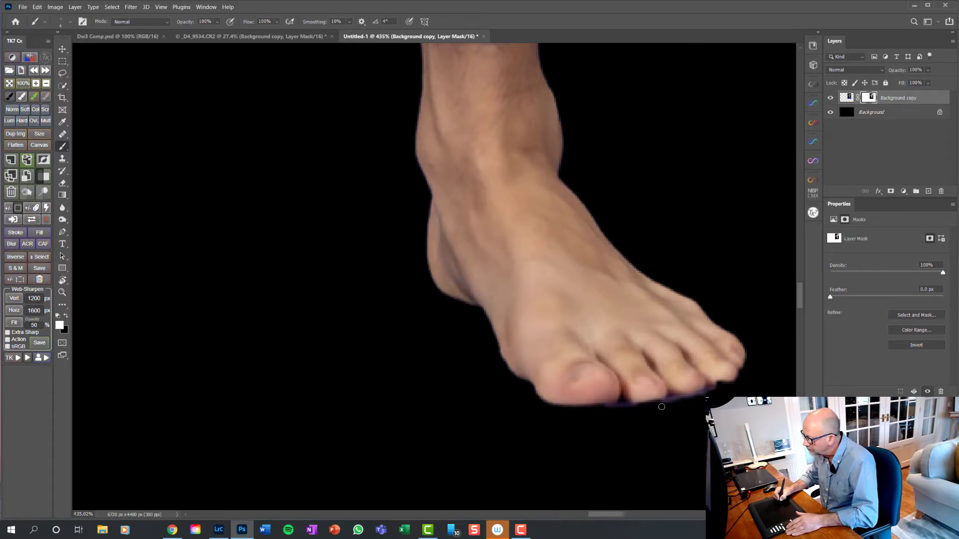
left_click(67, 317)
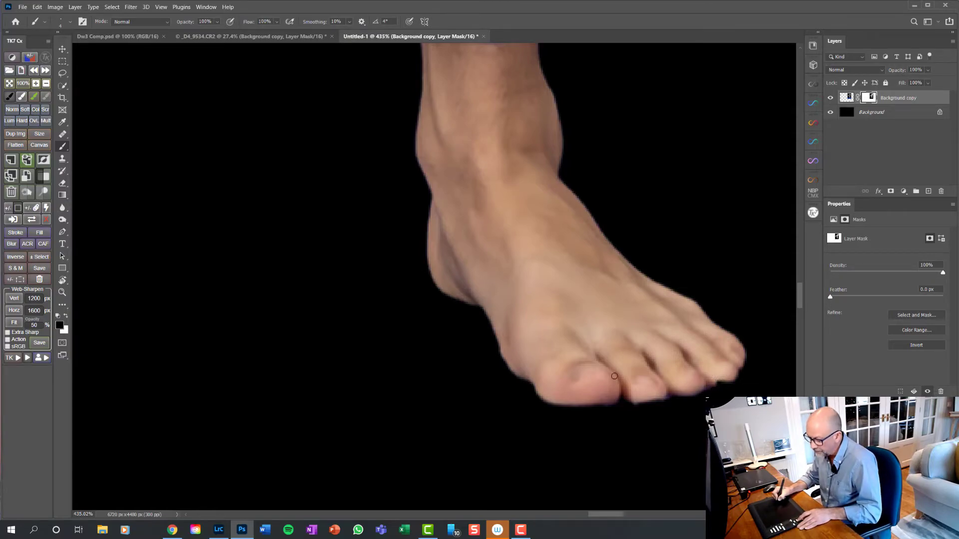
Paint white on the layer mask to restore the undersides of the standing foot's toes, and check the raised foot's edge
left_click(66, 315)
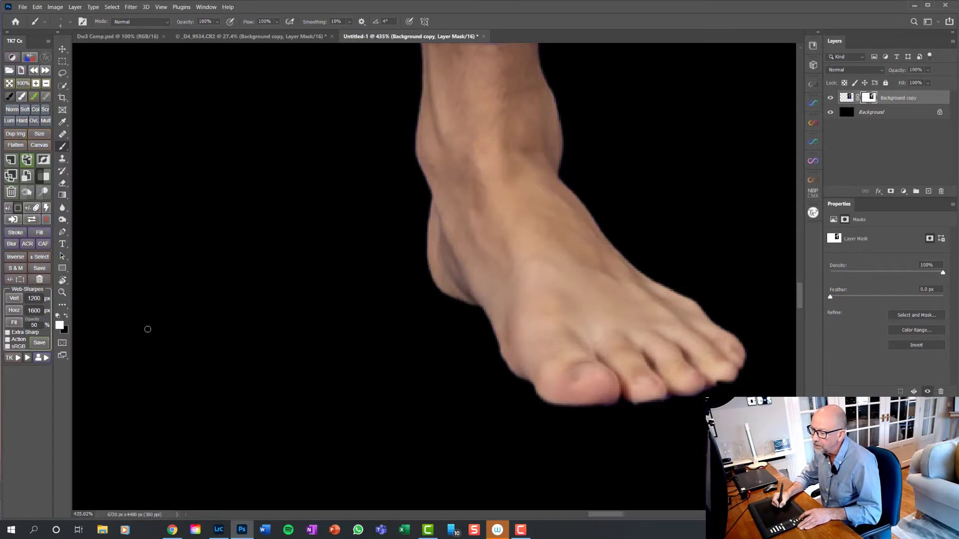
left_click_drag(652, 400, 639, 400)
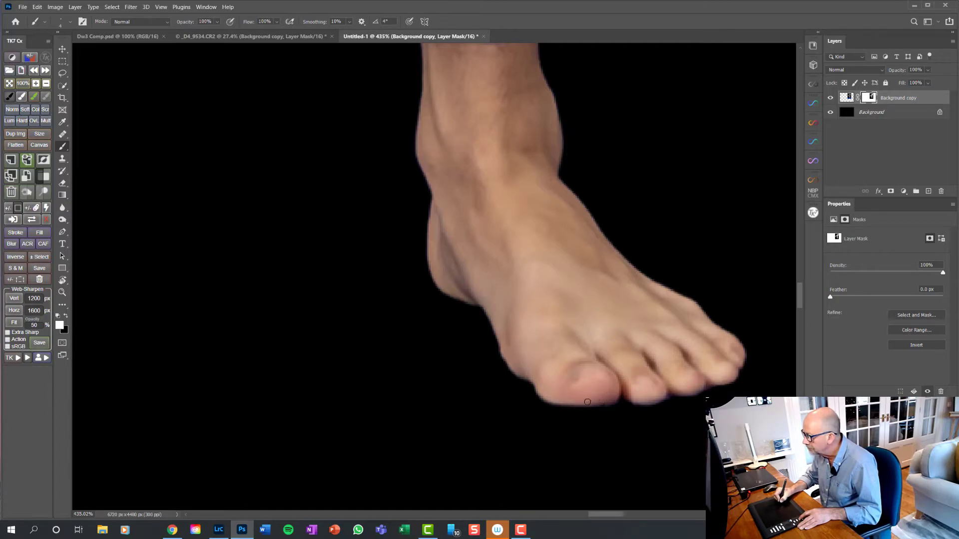
left_click_drag(580, 403, 557, 402)
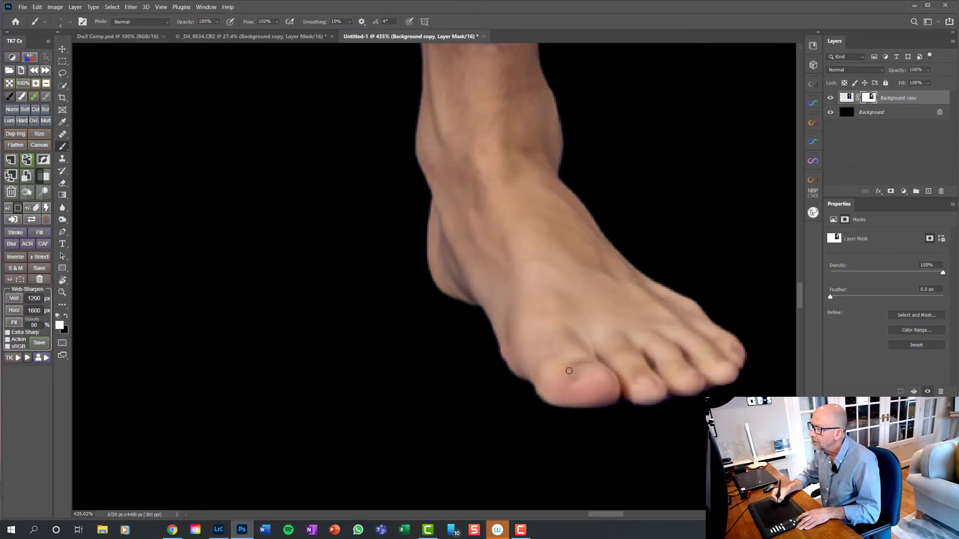
left_click_drag(523, 253, 615, 321)
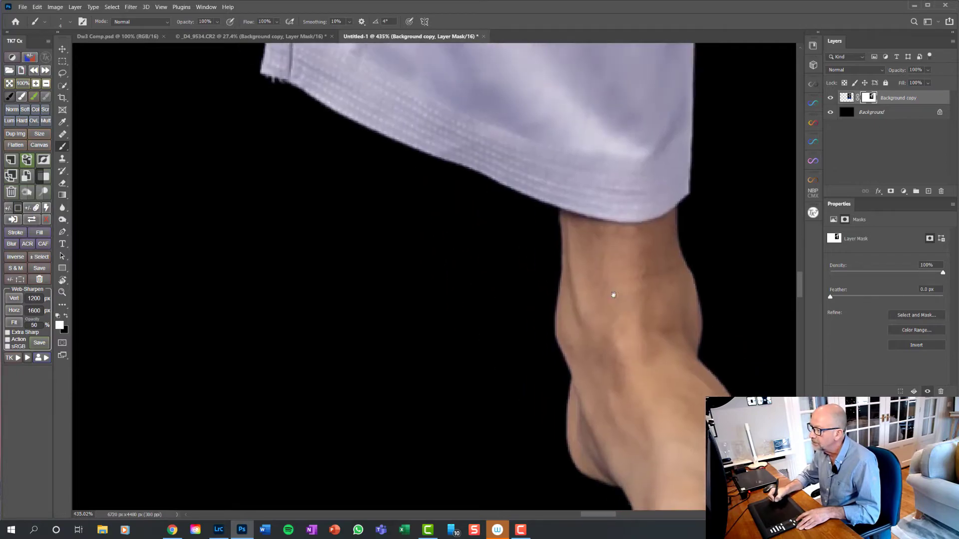
left_click_drag(590, 246, 366, 293)
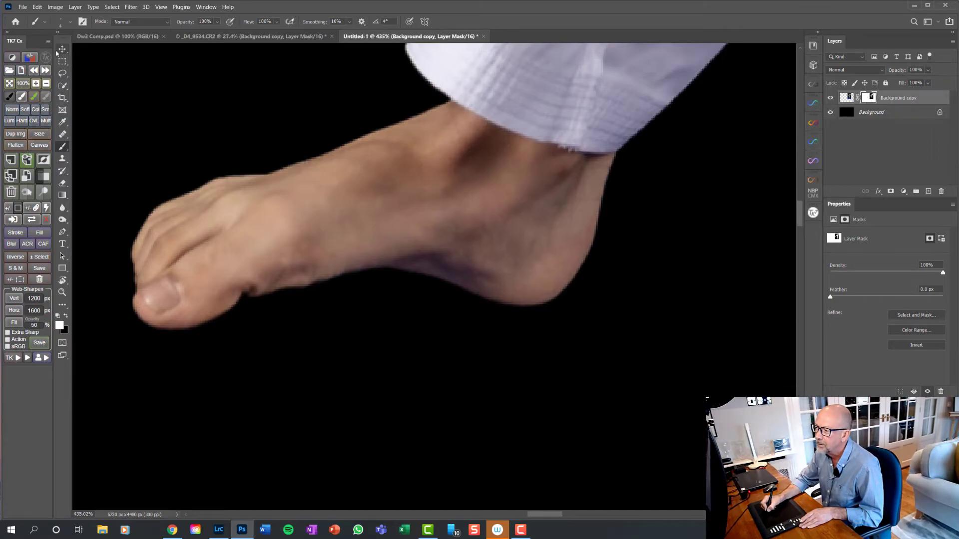
left_click(10, 84)
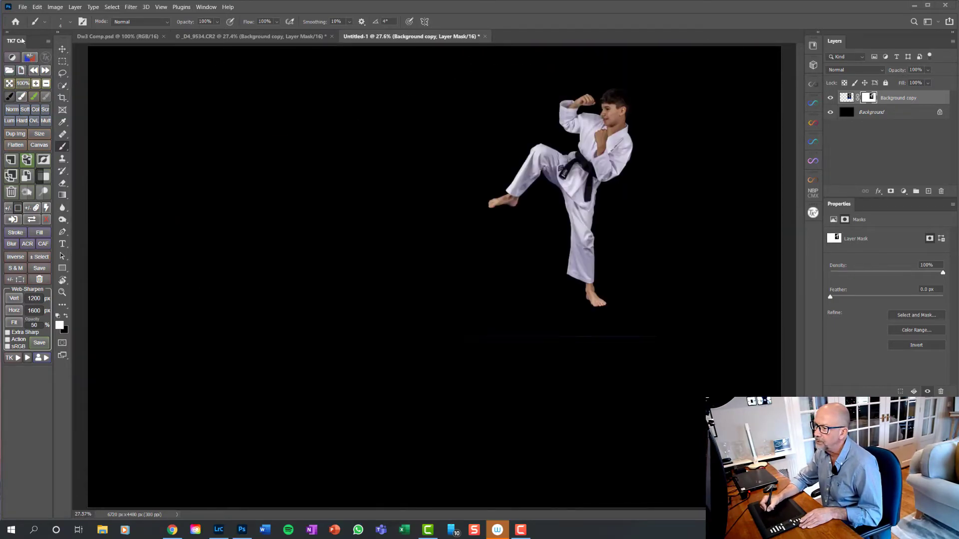
Save the composite as a Photoshop file named Demo, replacing the existing file
left_click(22, 7)
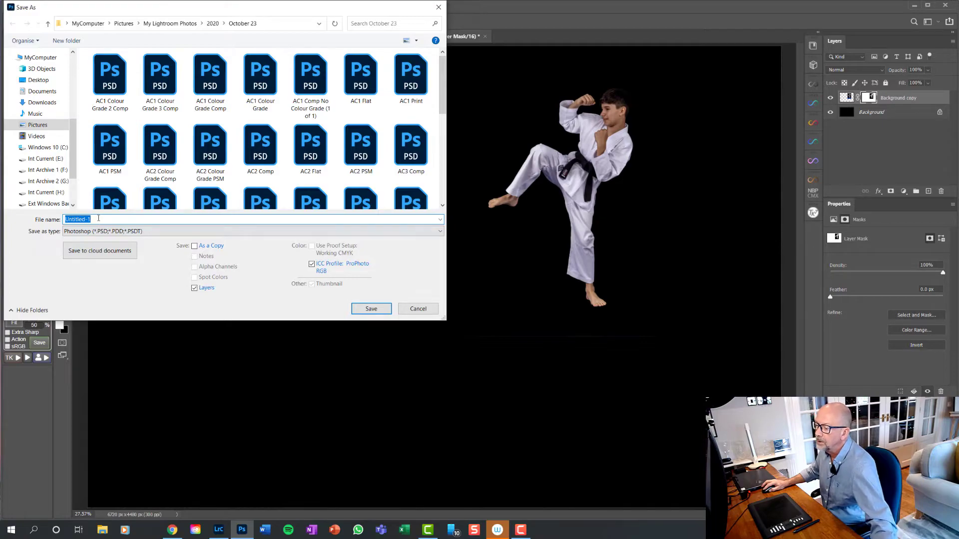
type("De")
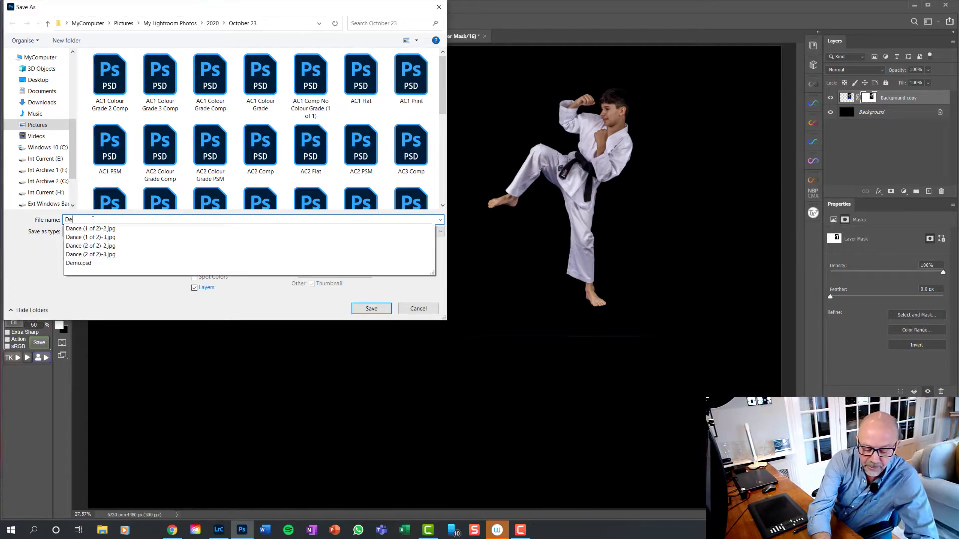
type("mo")
key("Return")
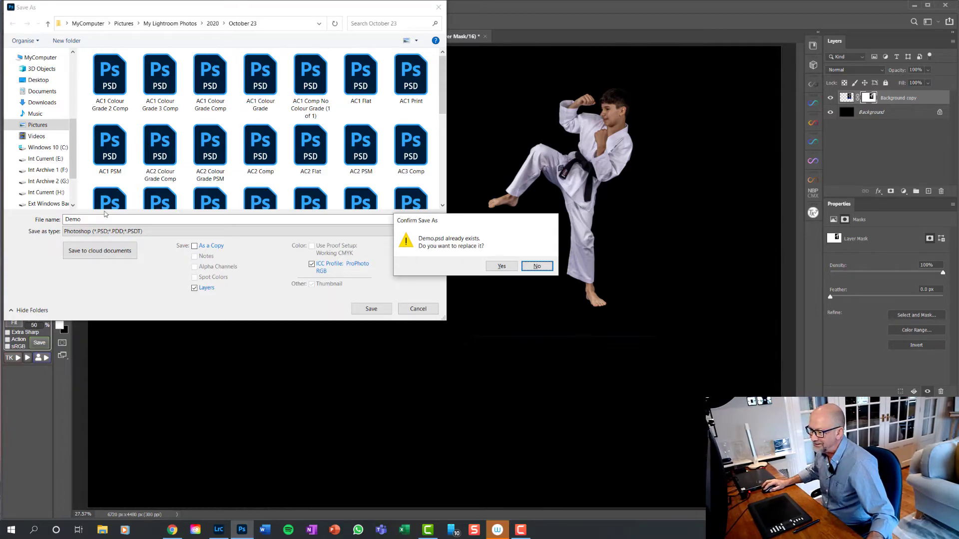
left_click(501, 266)
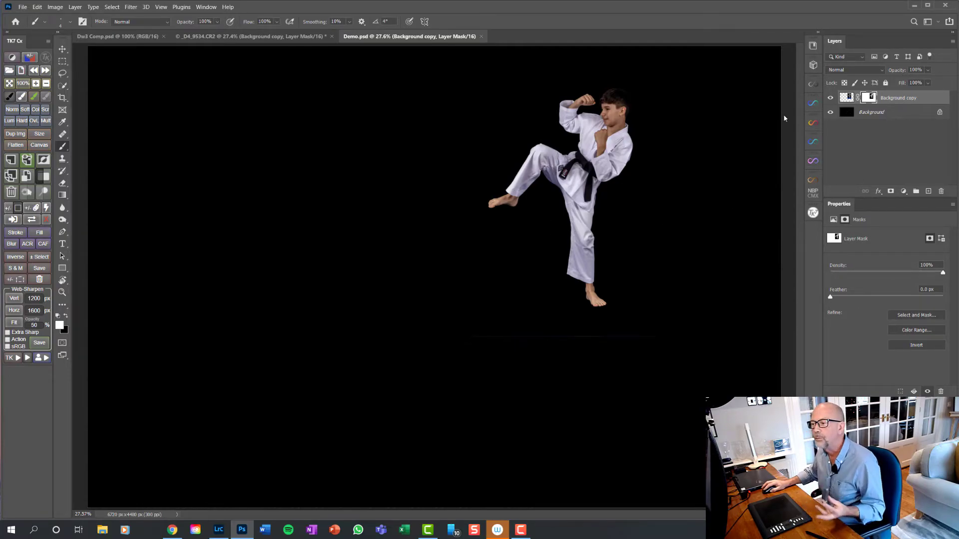
Stamp the visible layers into a new top layer and open the Flaming Pear Flood 2 filter on it
left_click(27, 161)
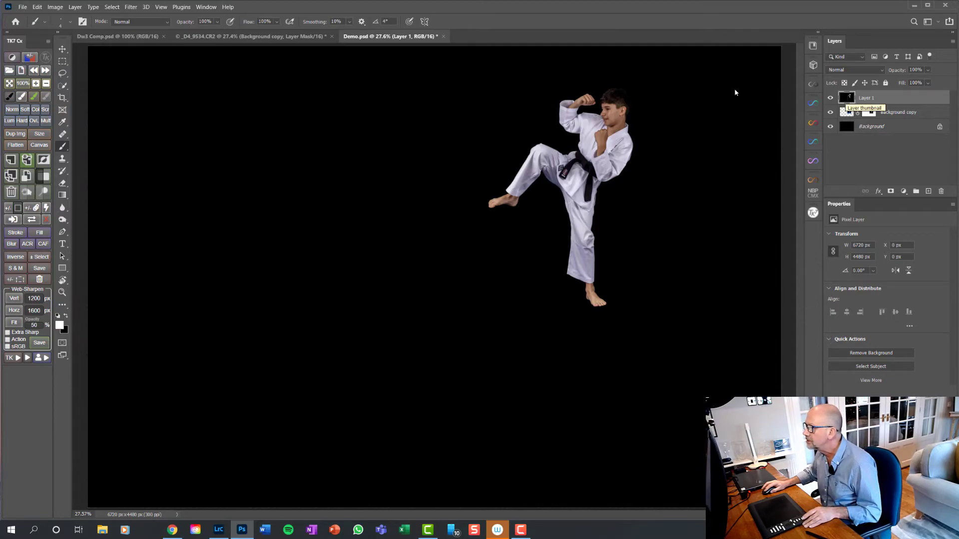
left_click(131, 7)
mouse_move(163, 222)
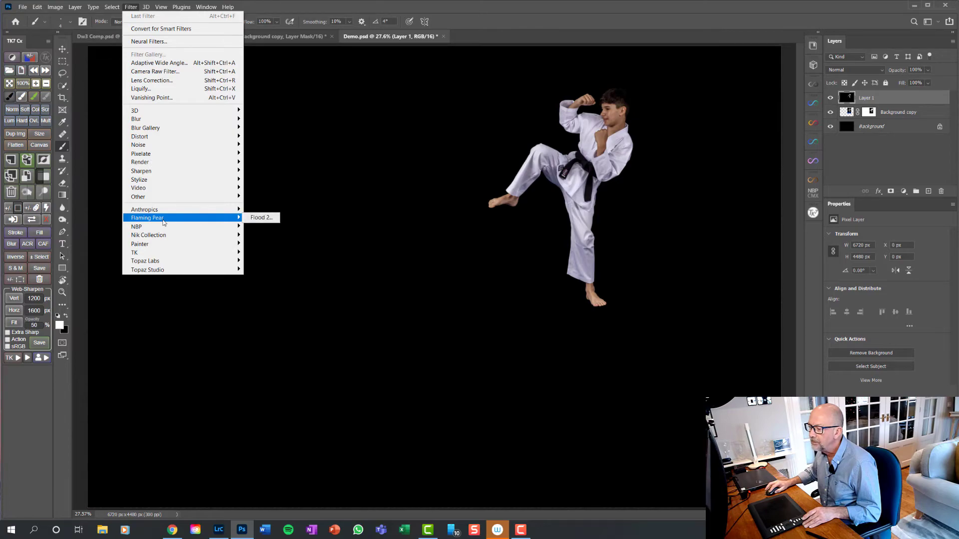
left_click(261, 219)
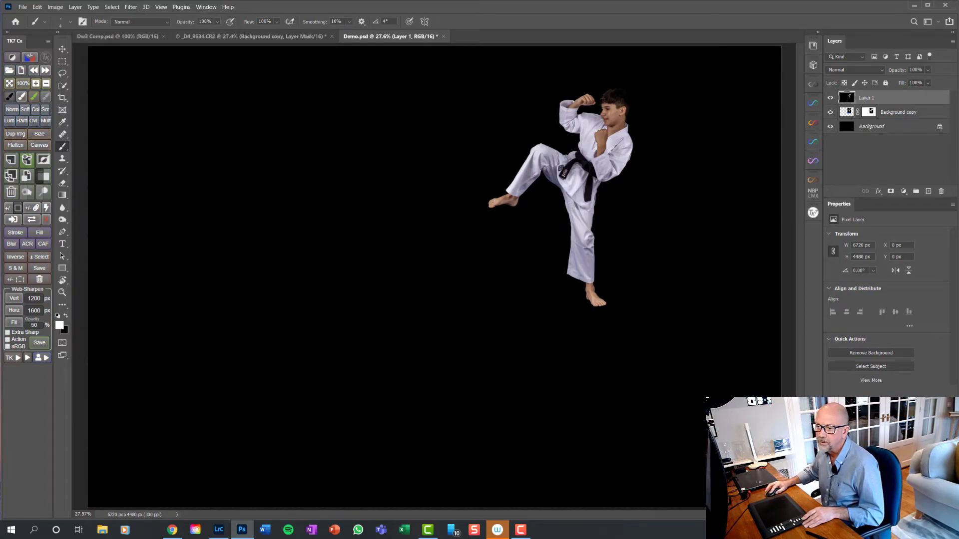
left_click_drag(0, 74, 321, 72)
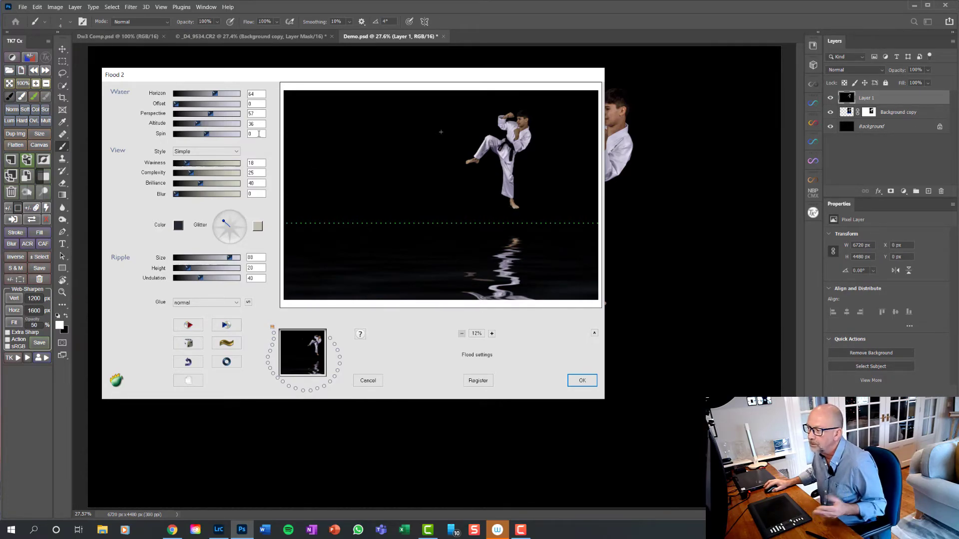
Line up the waterline with the standing foot by trying Horizon values of 57 and 58, settling on 57
left_click_drag(216, 95, 211, 96)
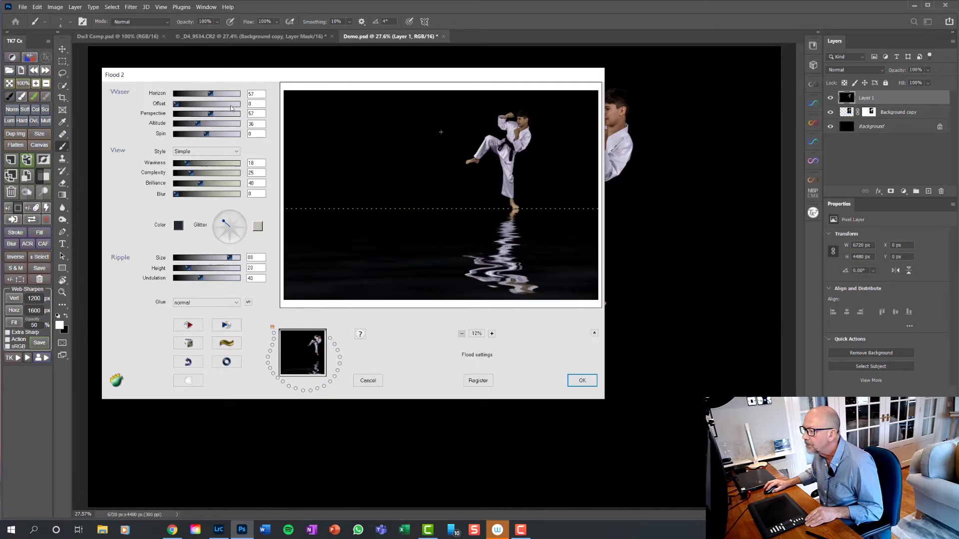
left_click(252, 94)
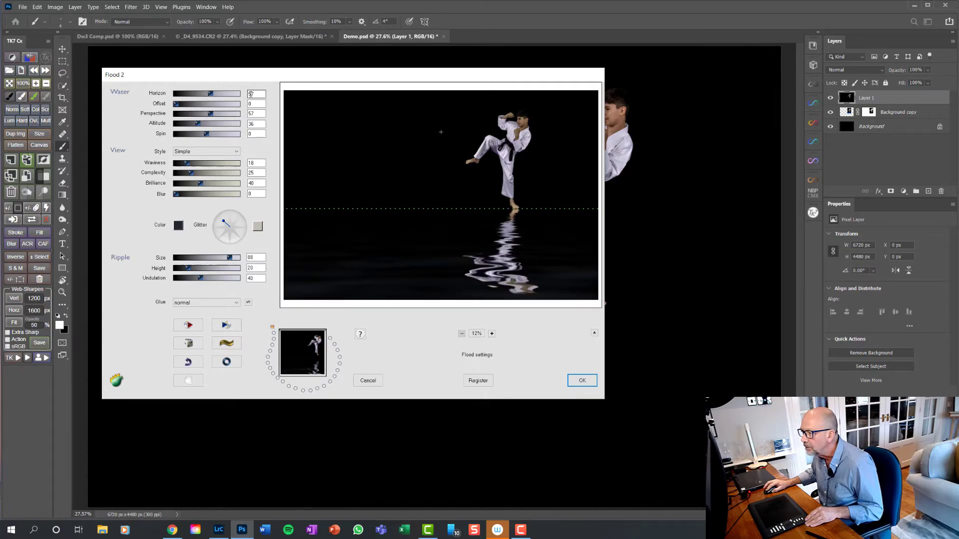
double_click(251, 94)
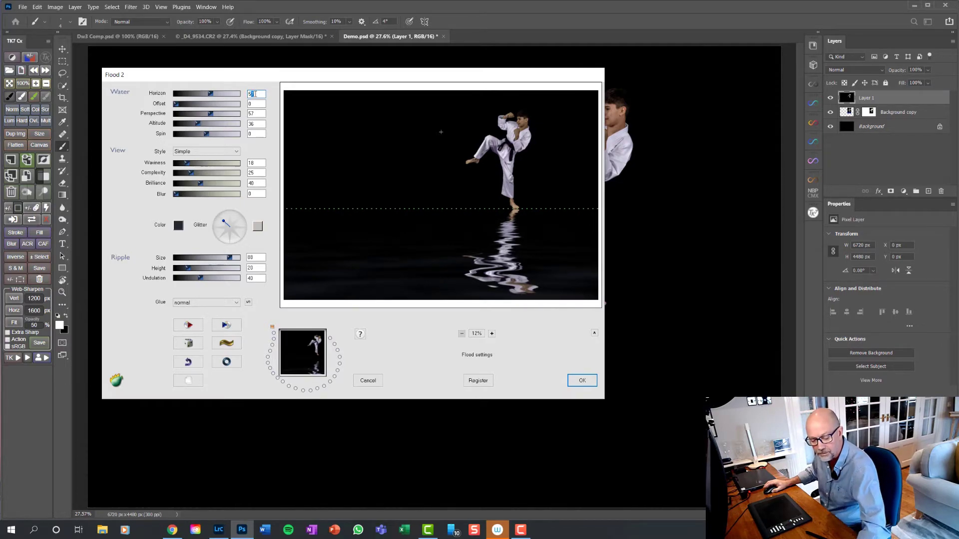
type("58")
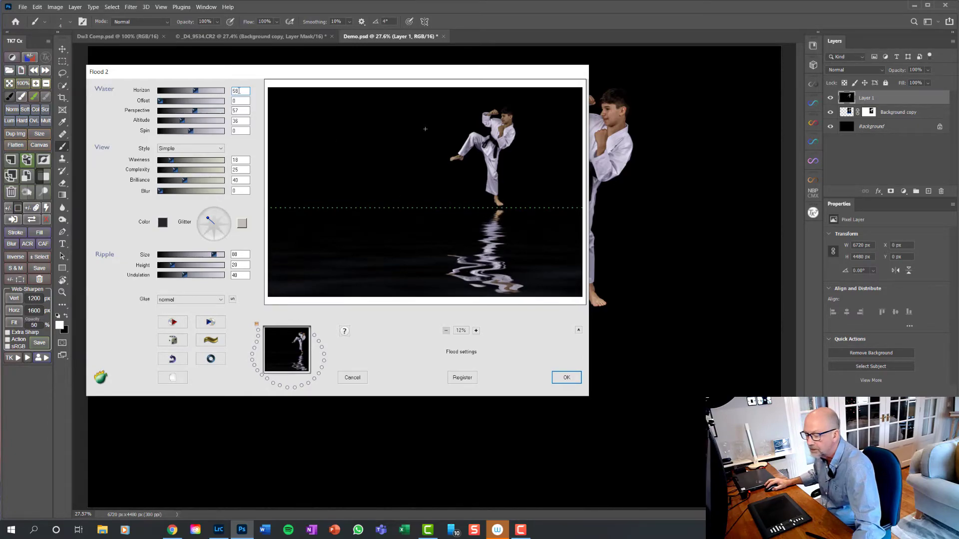
left_click_drag(235, 91, 239, 92)
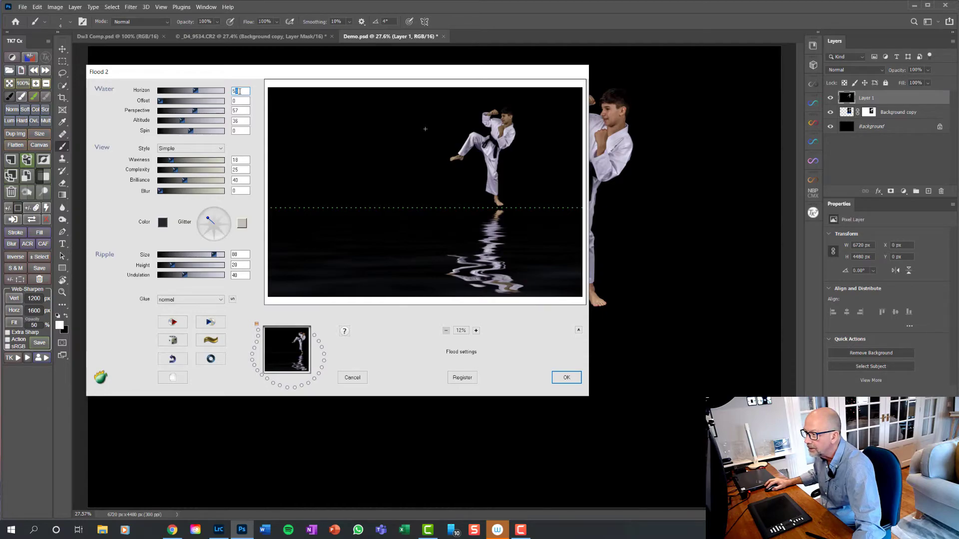
type("7")
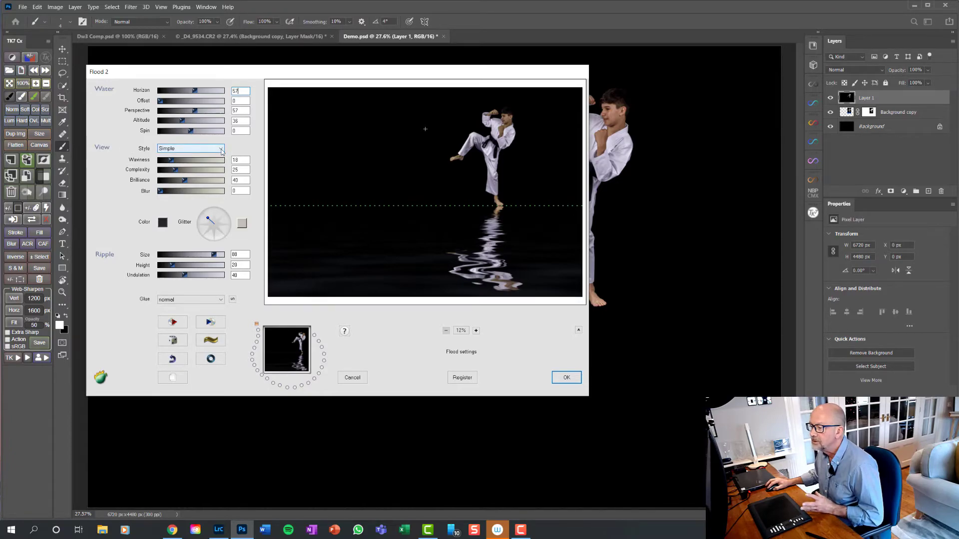
Try the Complex water style with waviness 54, complexity 81 and brilliance 51
left_click(221, 150)
left_click(191, 163)
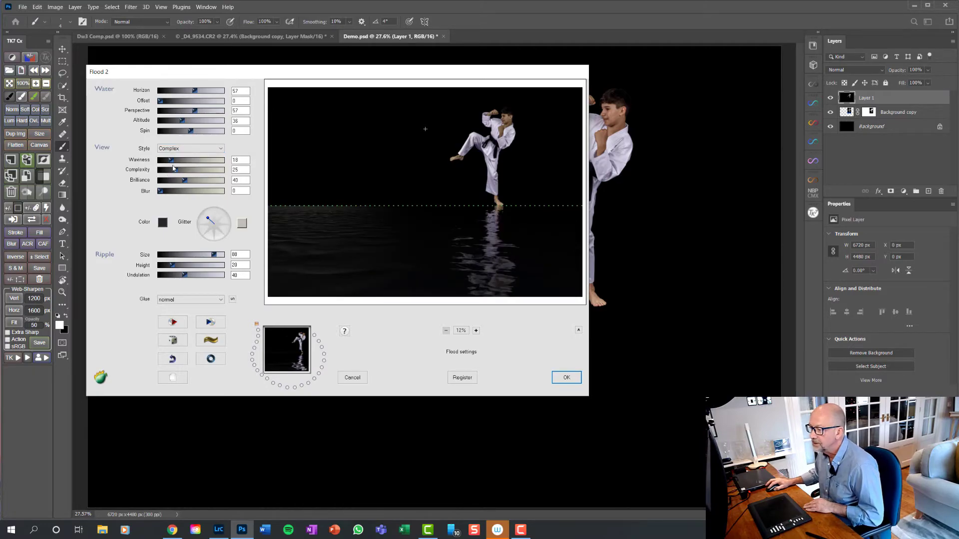
left_click_drag(172, 160, 193, 164)
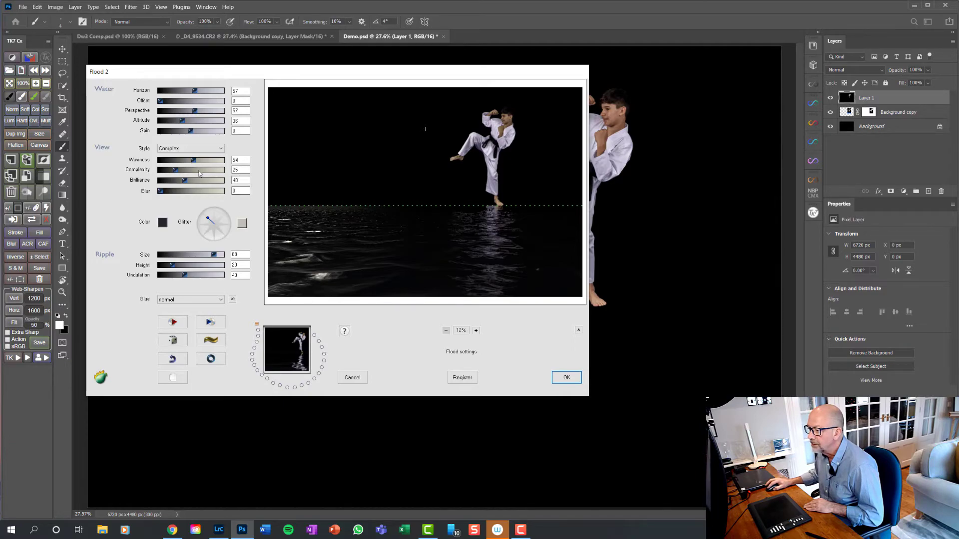
left_click_drag(176, 171, 210, 173)
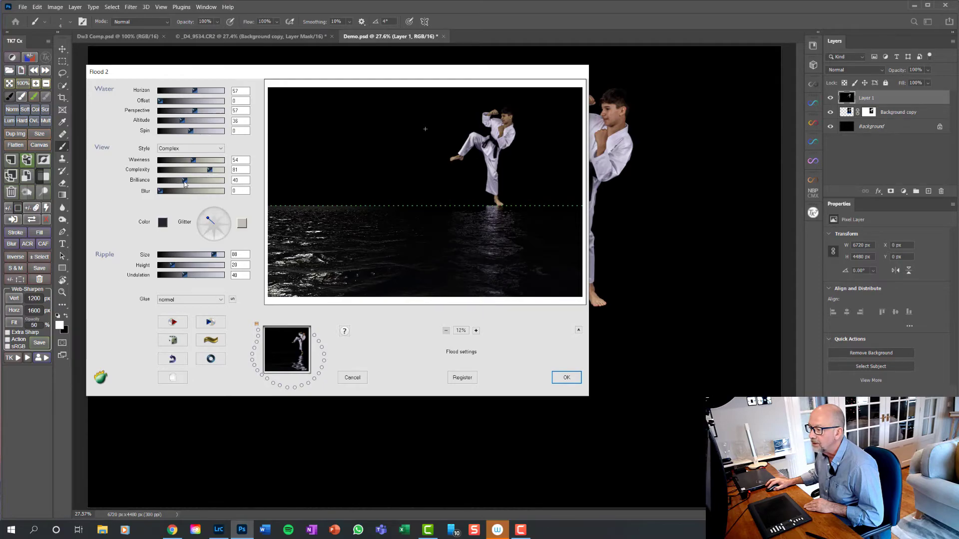
left_click_drag(184, 181, 213, 185)
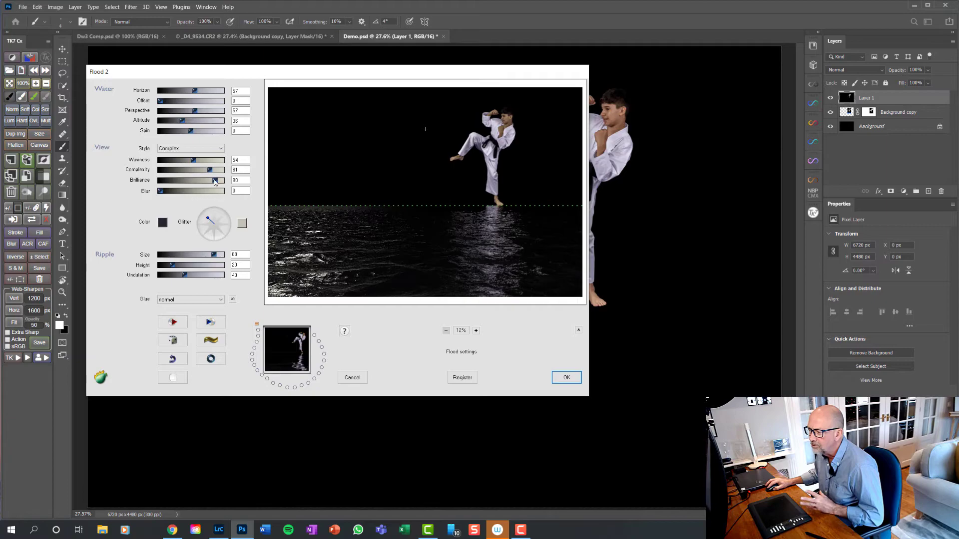
left_click_drag(213, 182, 191, 181)
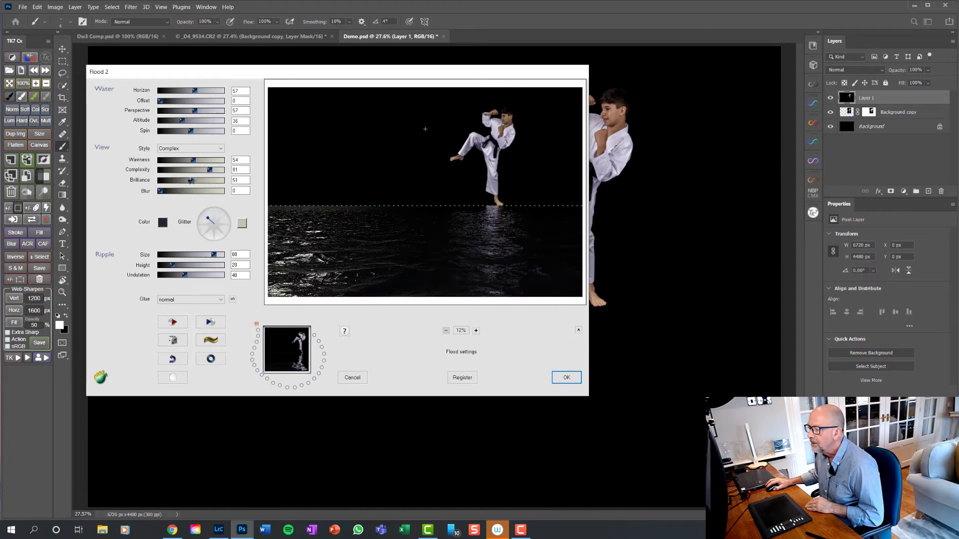
Use the Simple water style with waviness 30, complexity 33 and brilliance 39, and set the altitude to 33
left_click(221, 150)
left_click(198, 158)
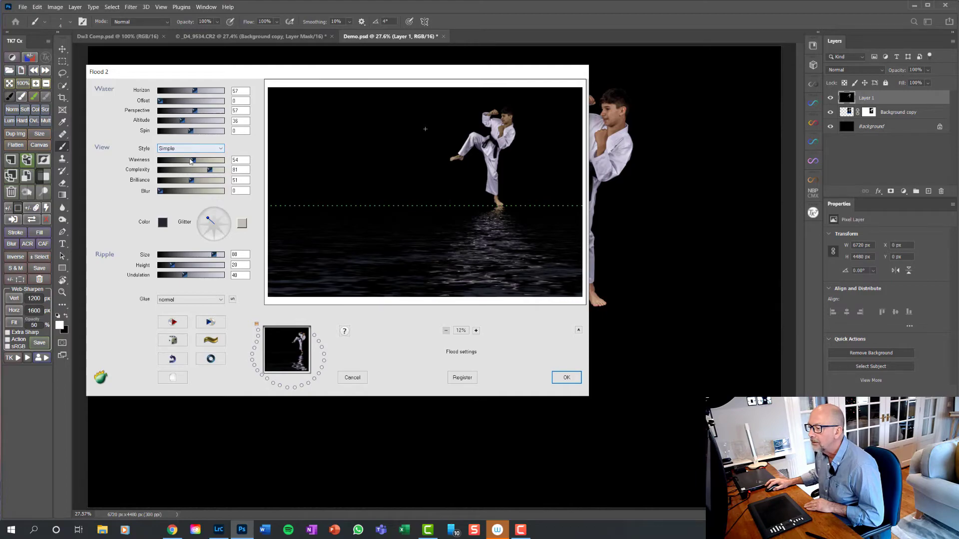
mouse_move(192, 163)
left_mouse_down()
mouse_move(179, 163)
mouse_move(181, 174)
left_mouse_up()
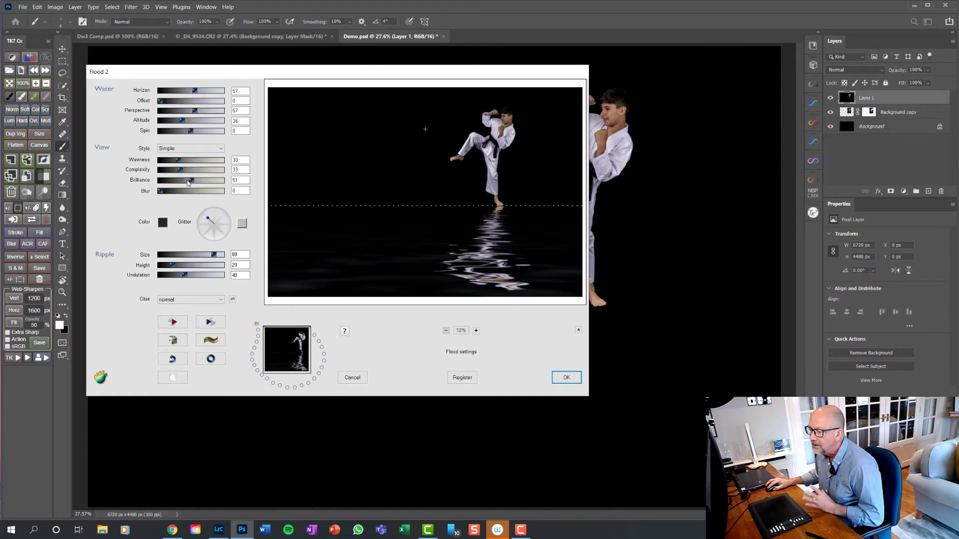
left_click_drag(190, 183, 184, 182)
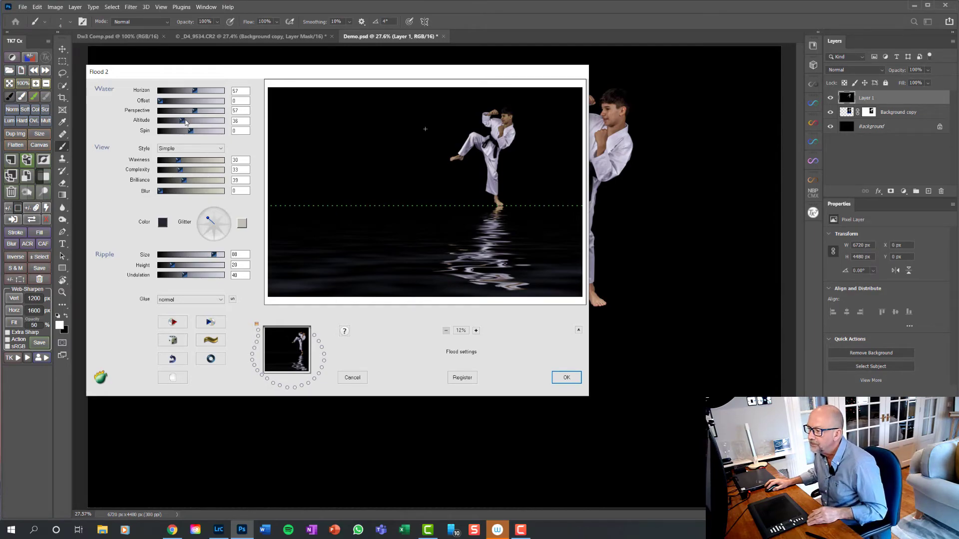
mouse_move(182, 121)
left_mouse_down()
mouse_move(211, 122)
mouse_move(181, 125)
left_mouse_up()
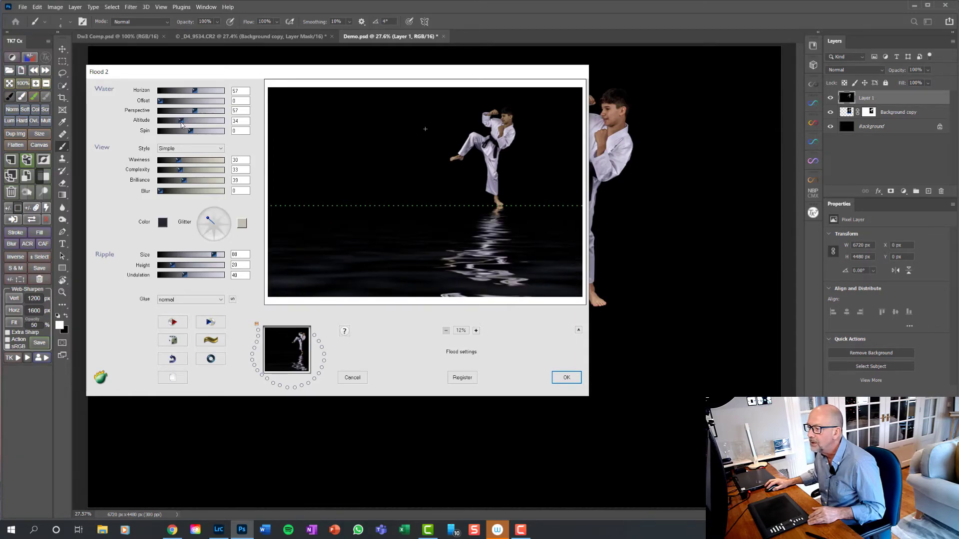
left_click_drag(179, 122, 181, 124)
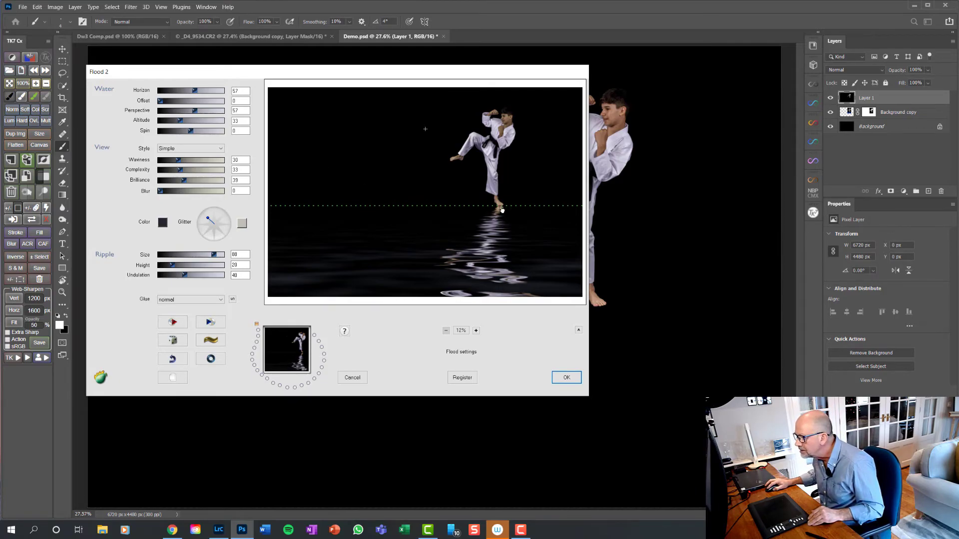
Set the Horizon to 57.2, apply the flood effect, and inspect where the standing foot meets its reflection
left_click(239, 91)
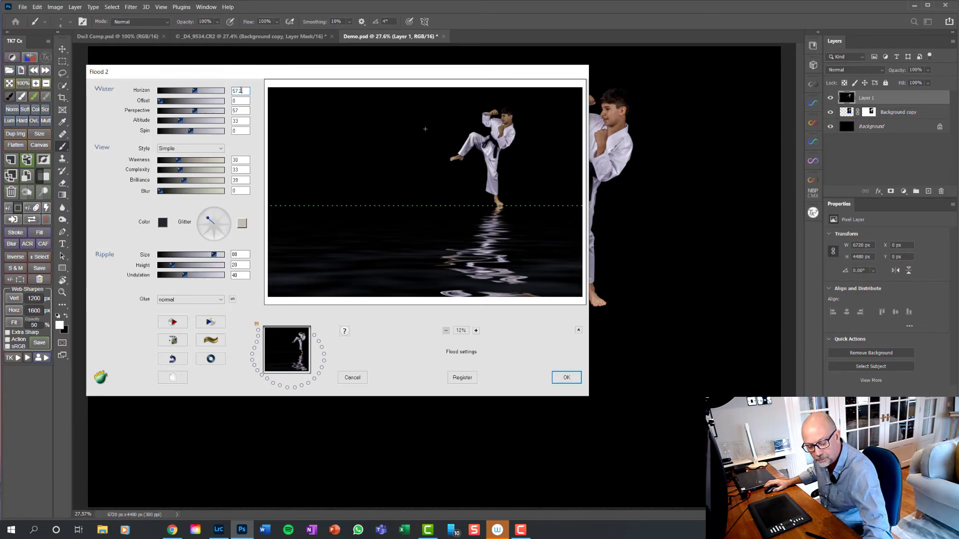
type(".2")
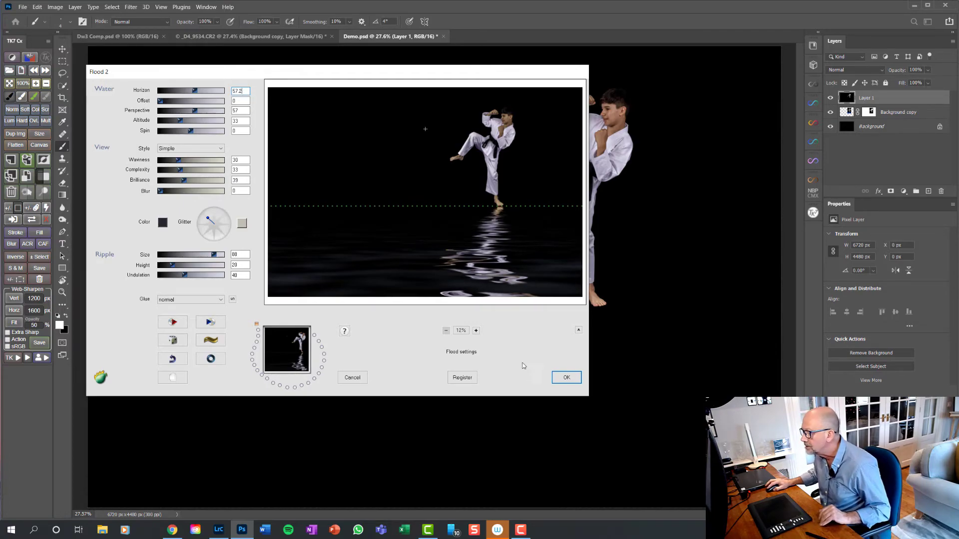
left_click(566, 378)
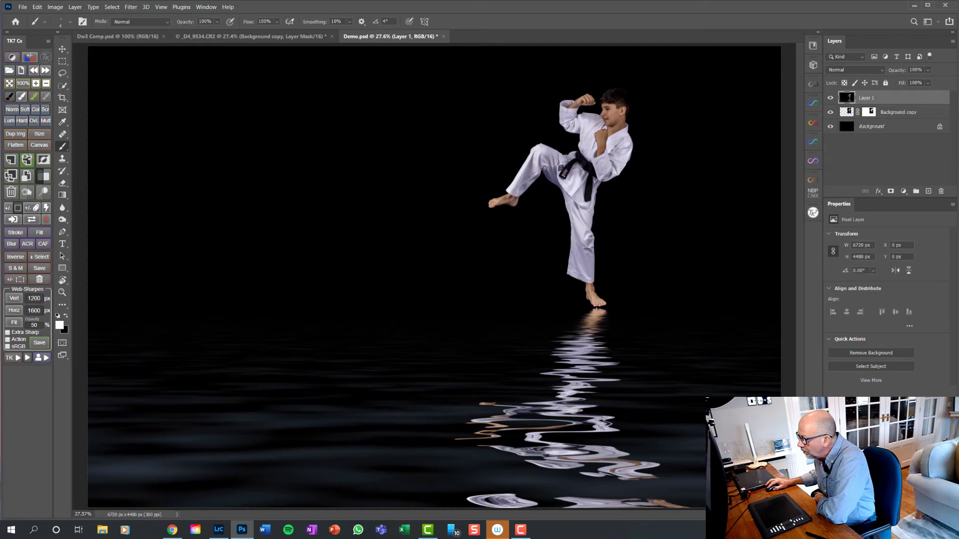
key("z")
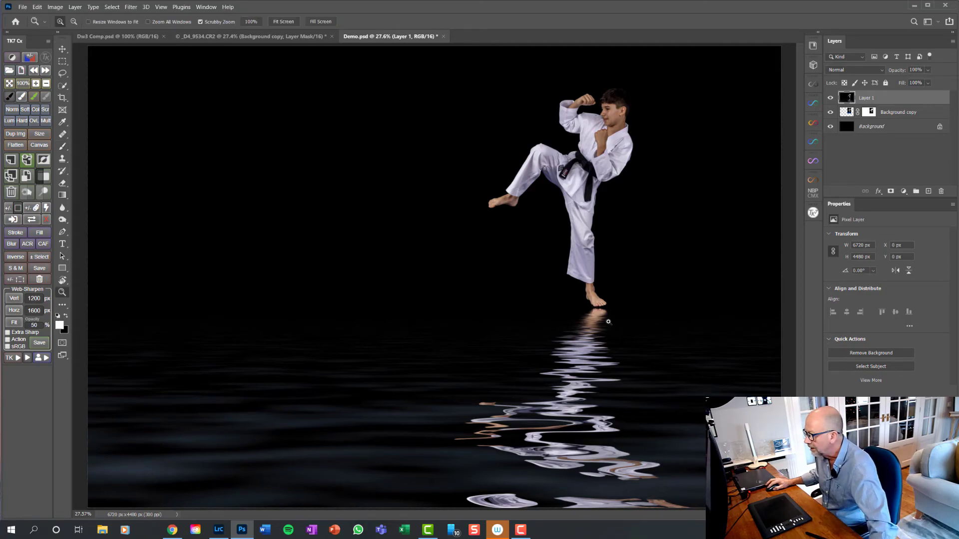
left_click_drag(608, 322, 609, 322)
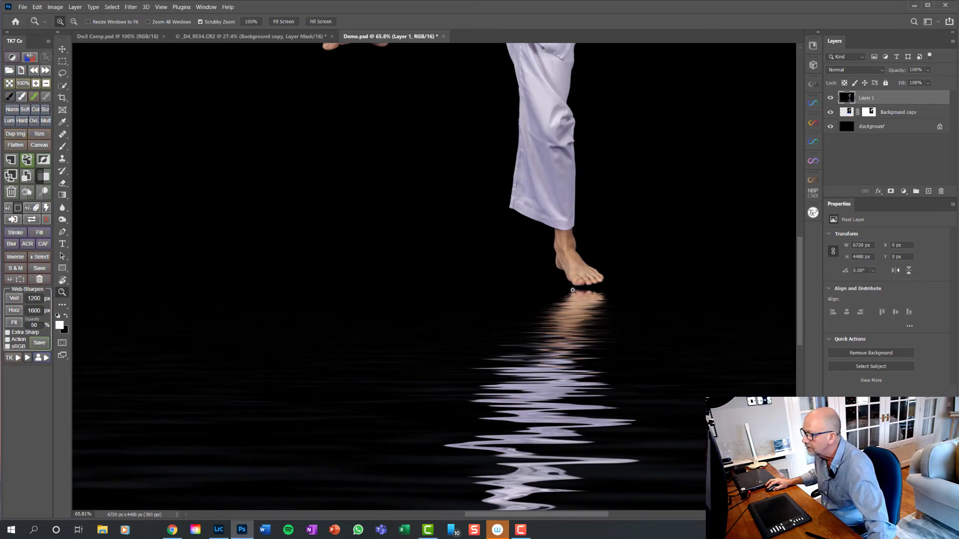
Frame a square 1:1 crop around the karate figure, trimming the empty black area beside him and part of the lower reflection
left_click(8, 85)
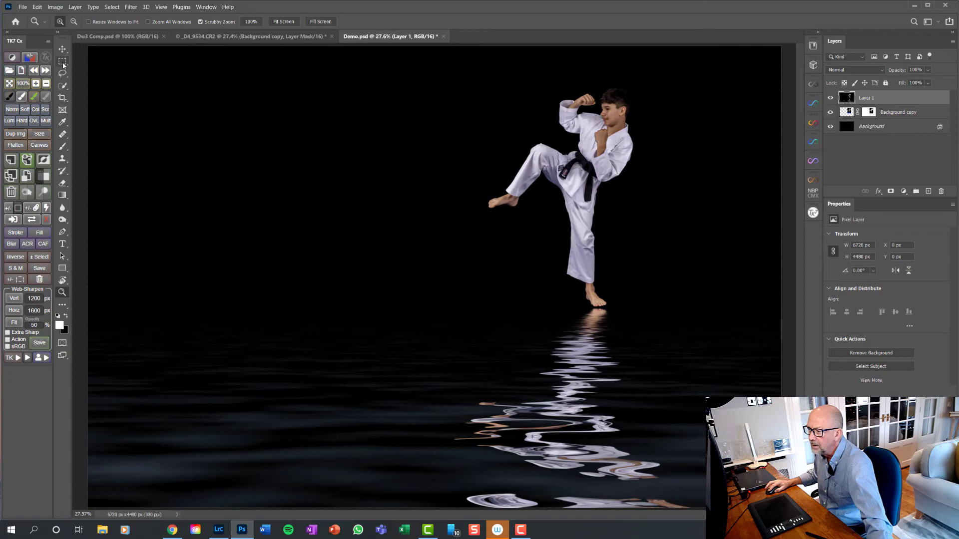
left_click(64, 98)
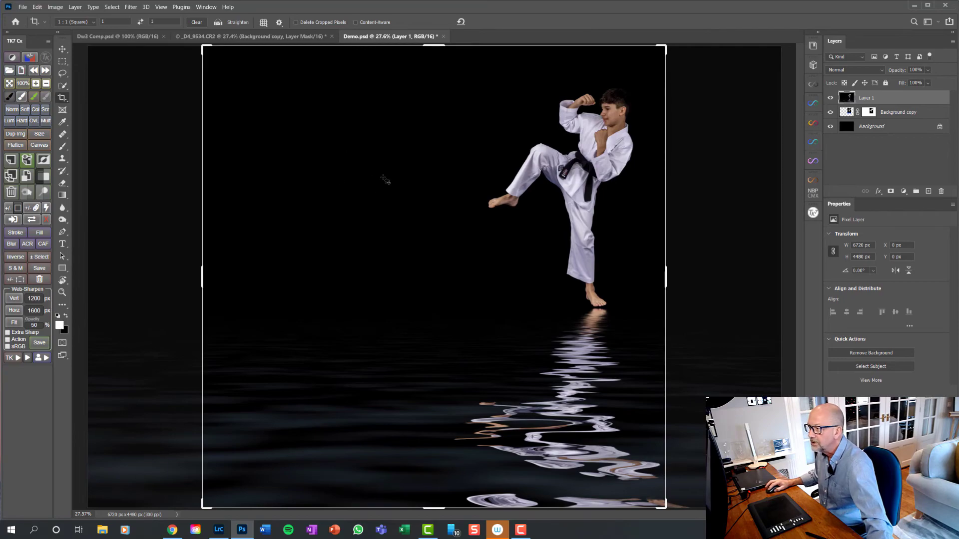
left_click_drag(424, 221, 368, 219)
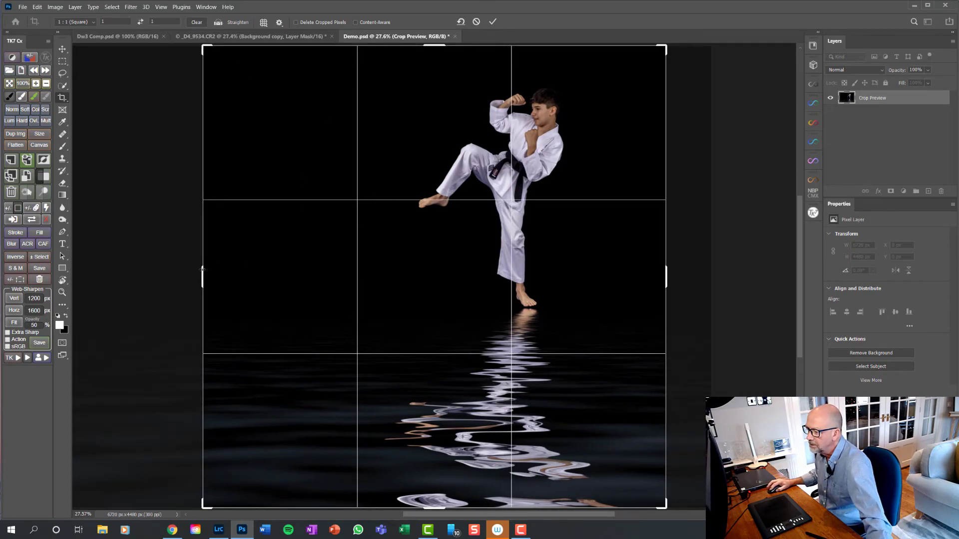
left_click_drag(203, 270, 256, 271)
left_click_drag(433, 292, 457, 319)
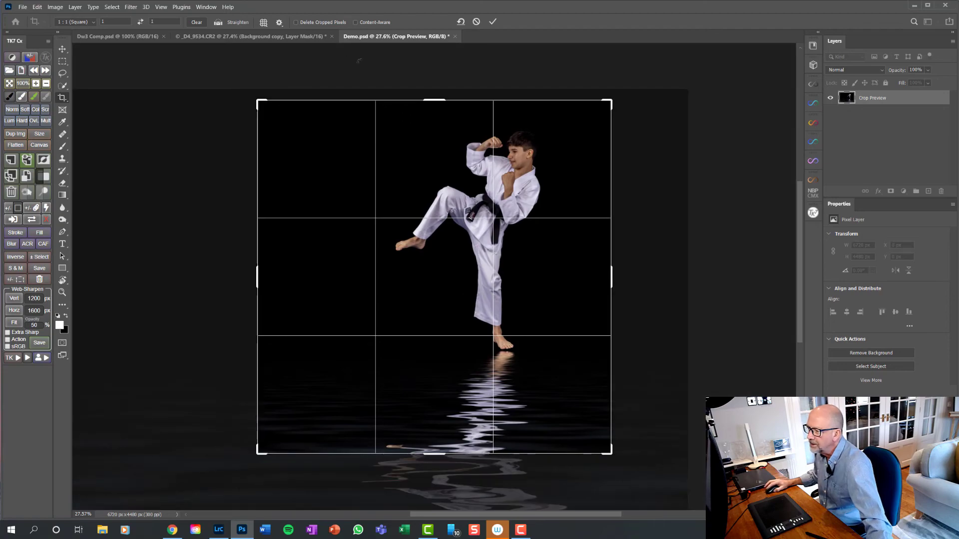
Change the crop to the 1 : 1.333 portrait ratio, recentre it on the figure and enlarge it to include more of the reflection
left_click(93, 22)
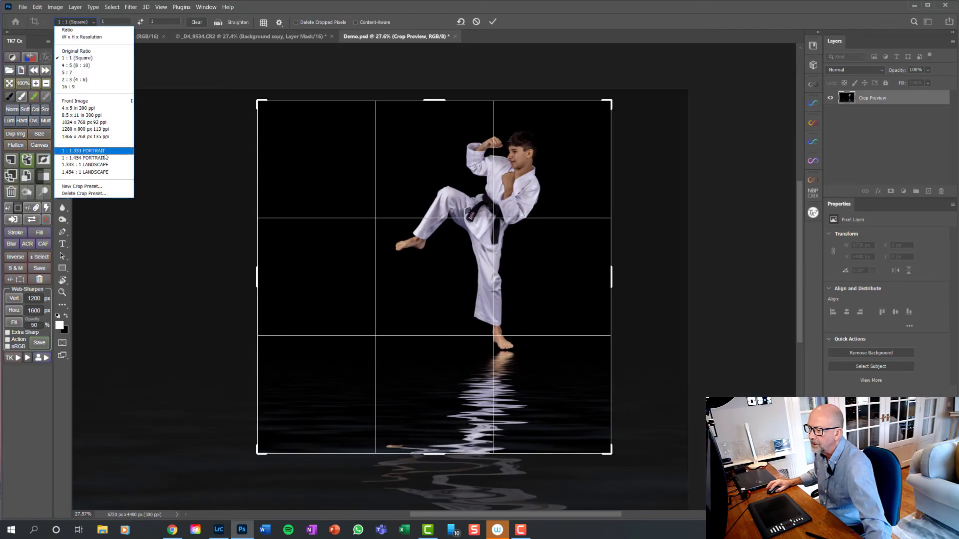
left_click(90, 150)
left_click_drag(479, 202, 444, 206)
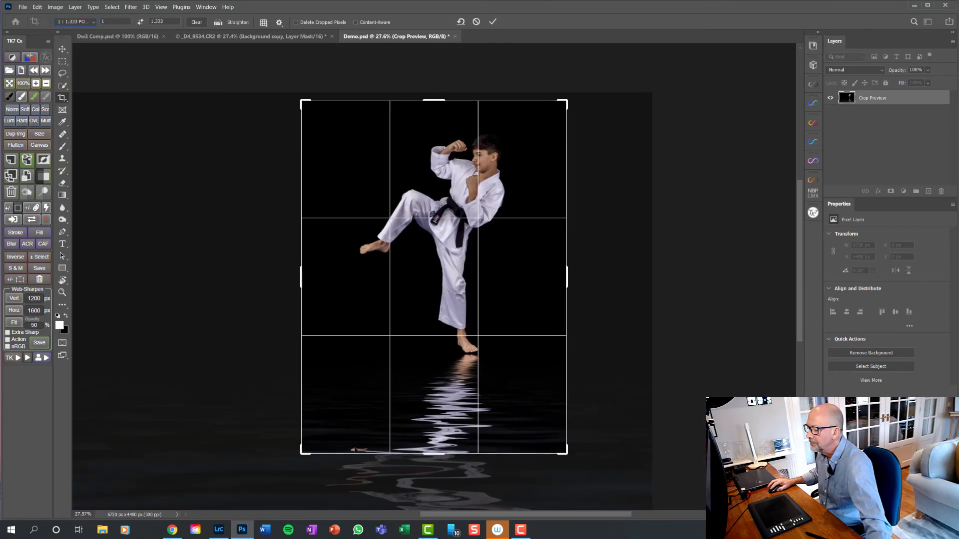
left_click_drag(300, 453, 291, 468)
Align the standing foot with the lower-right rule-of-thirds intersection and apply the portrait crop
mouse_move(505, 372)
left_mouse_down()
mouse_move(517, 372)
mouse_move(508, 373)
left_mouse_up()
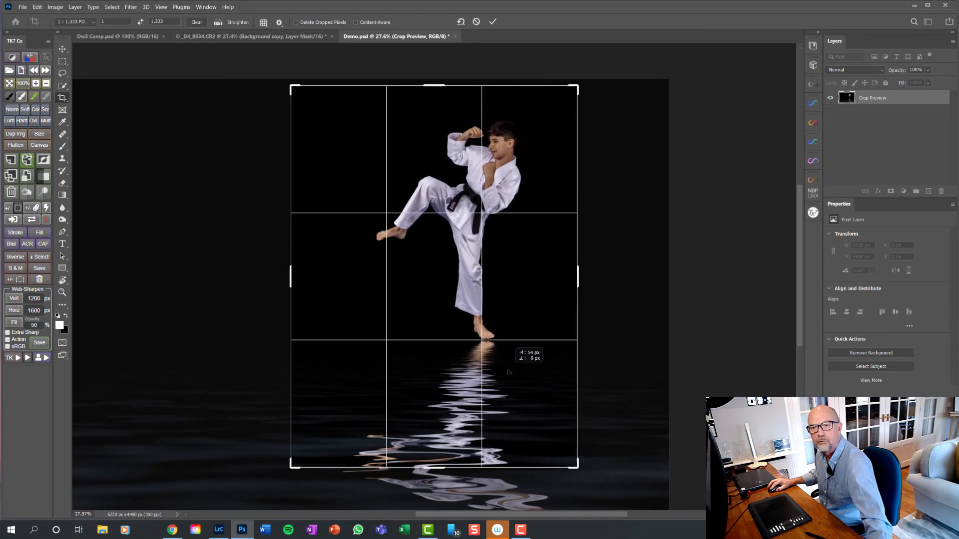
left_click_drag(508, 372, 508, 372)
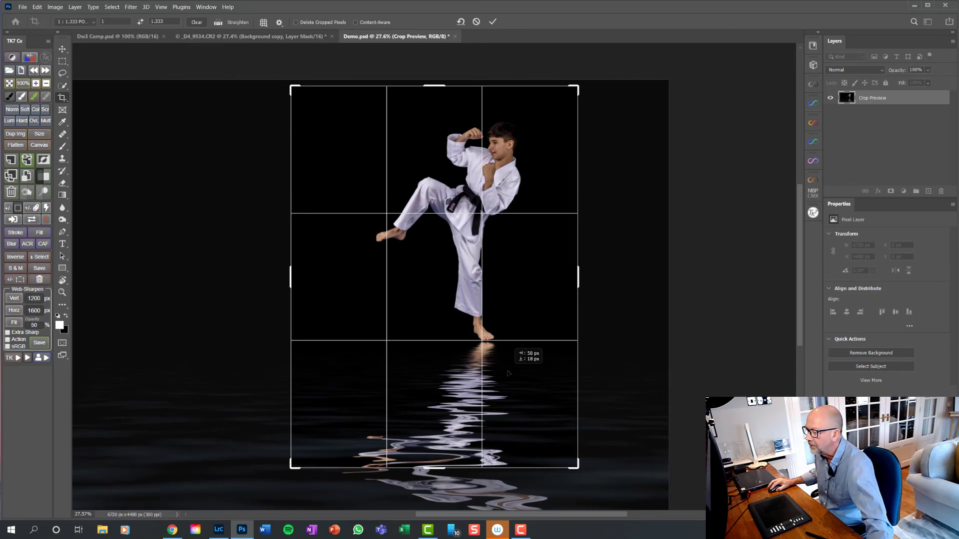
left_click_drag(508, 372, 508, 373)
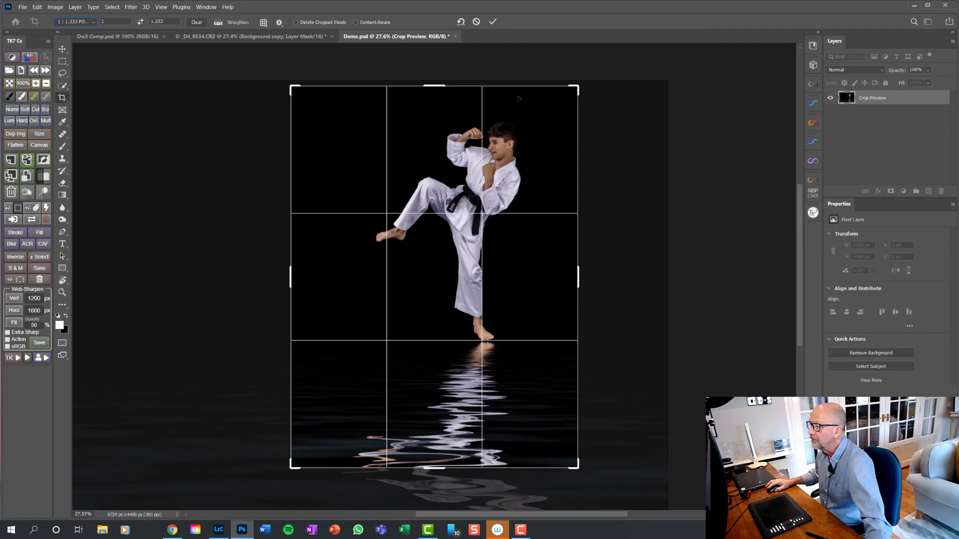
left_click(492, 22)
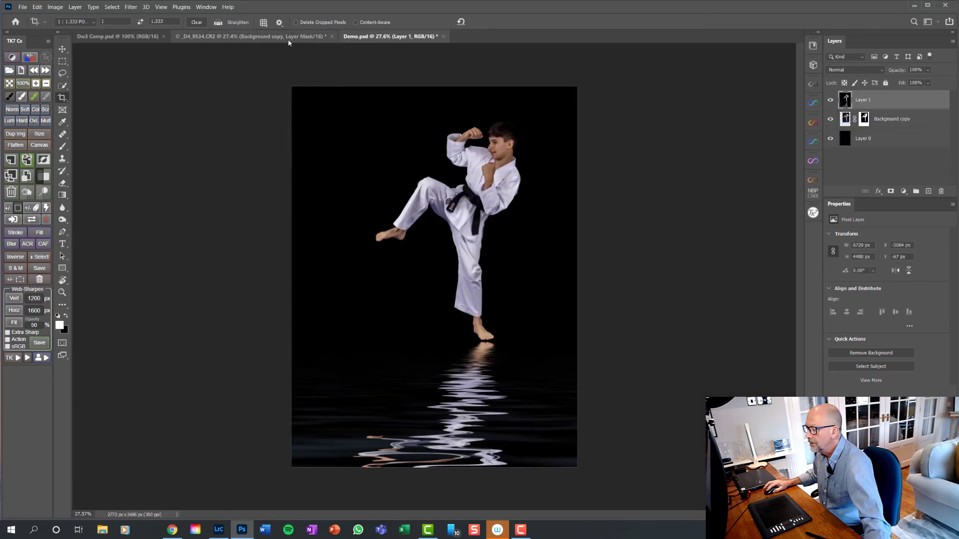
left_click(9, 83)
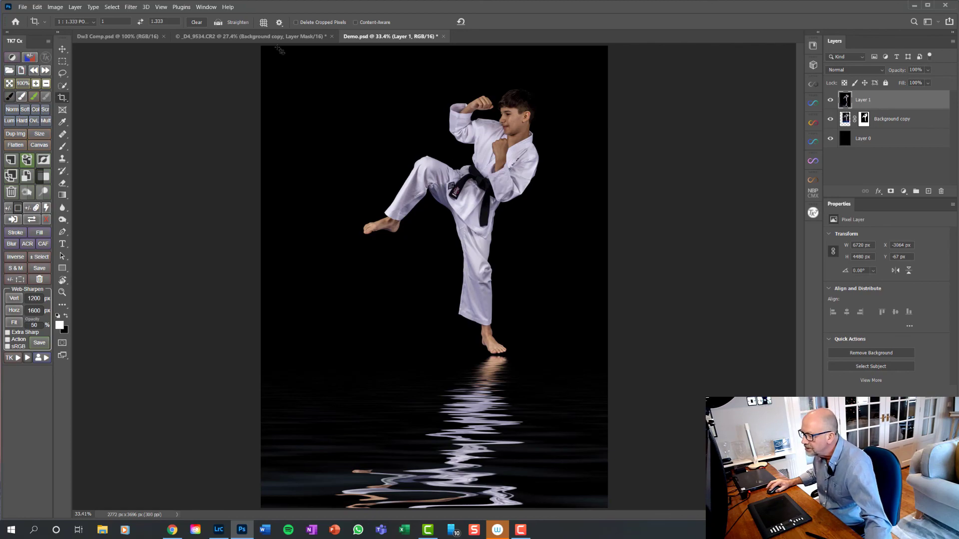
left_click(64, 50)
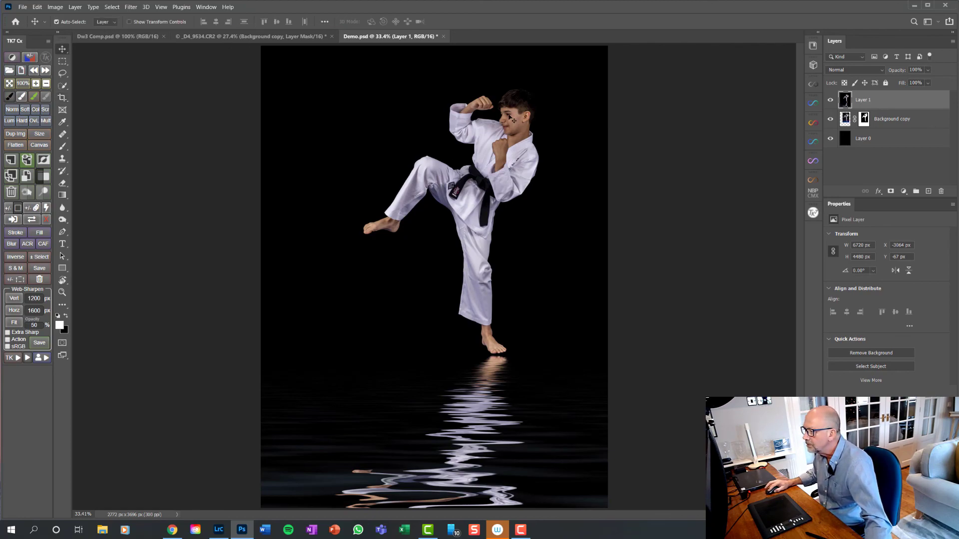